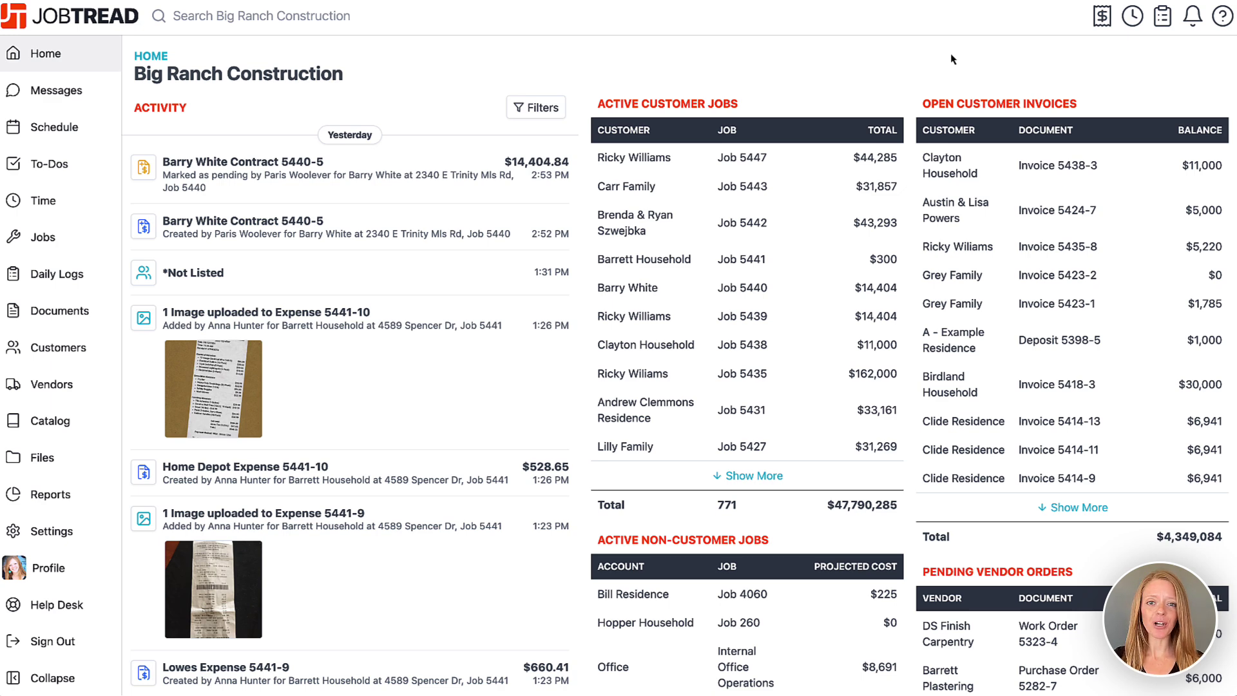
Start a new expense, upload the Home Depot receipt photo, and zoom in on it
left_click(1100, 25)
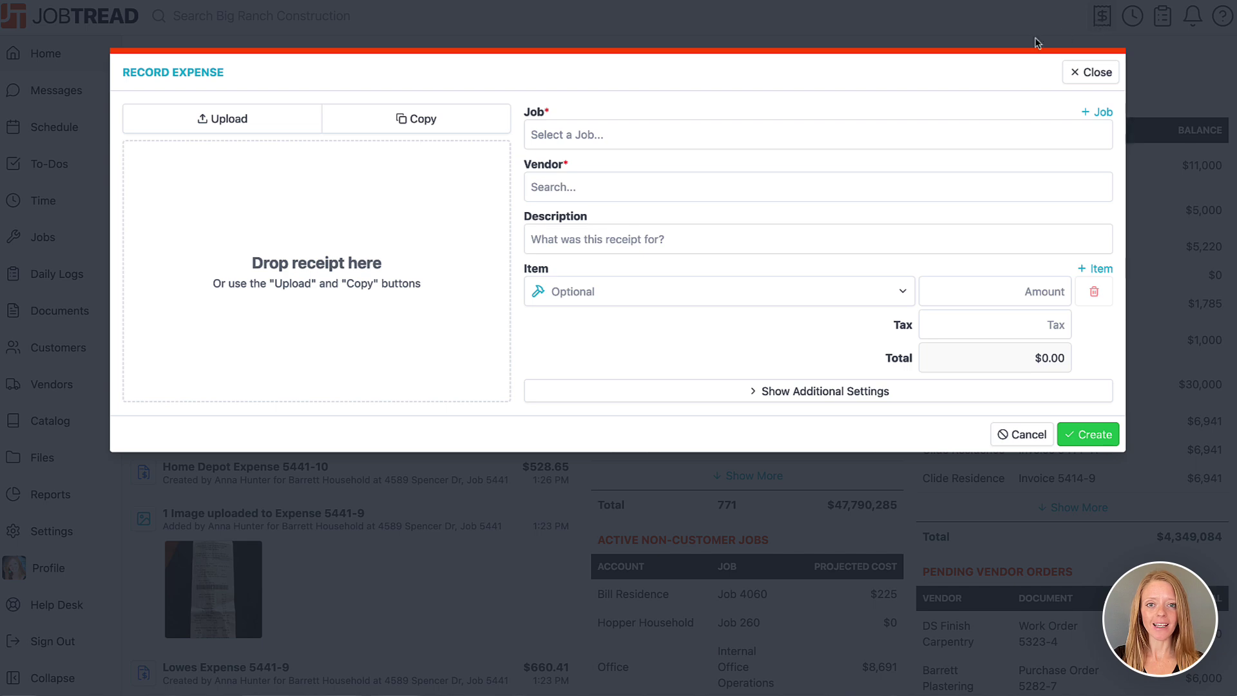
left_click(242, 133)
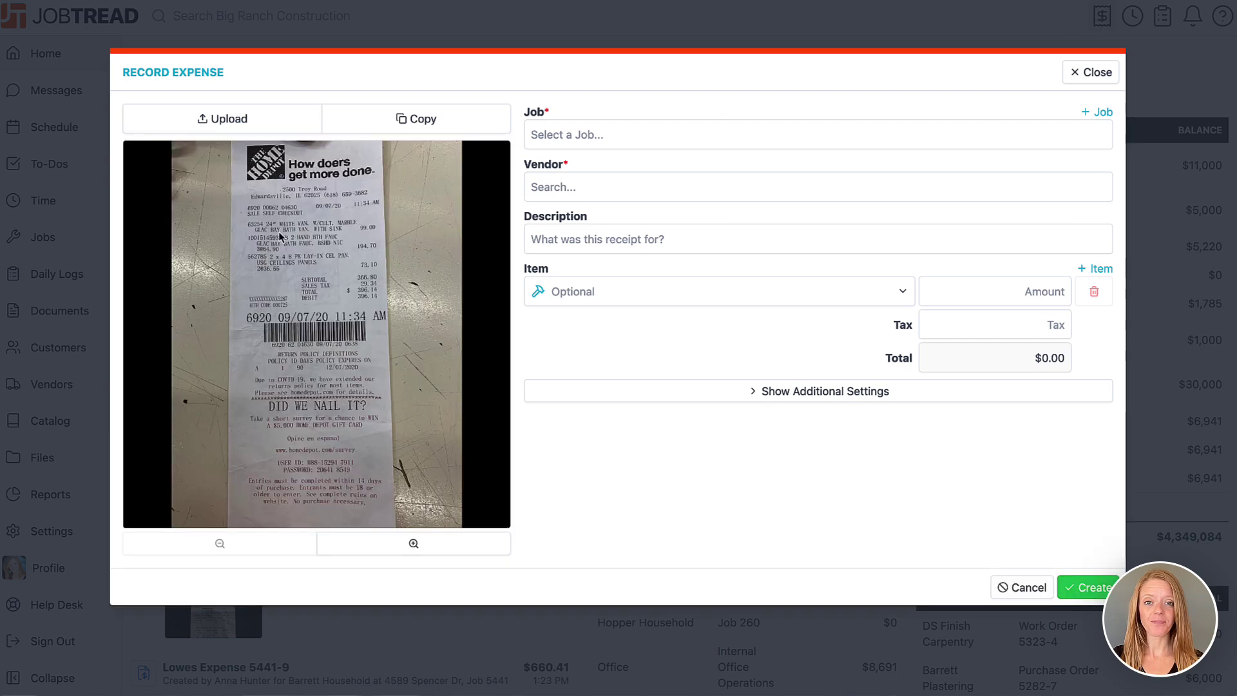
left_click(414, 543)
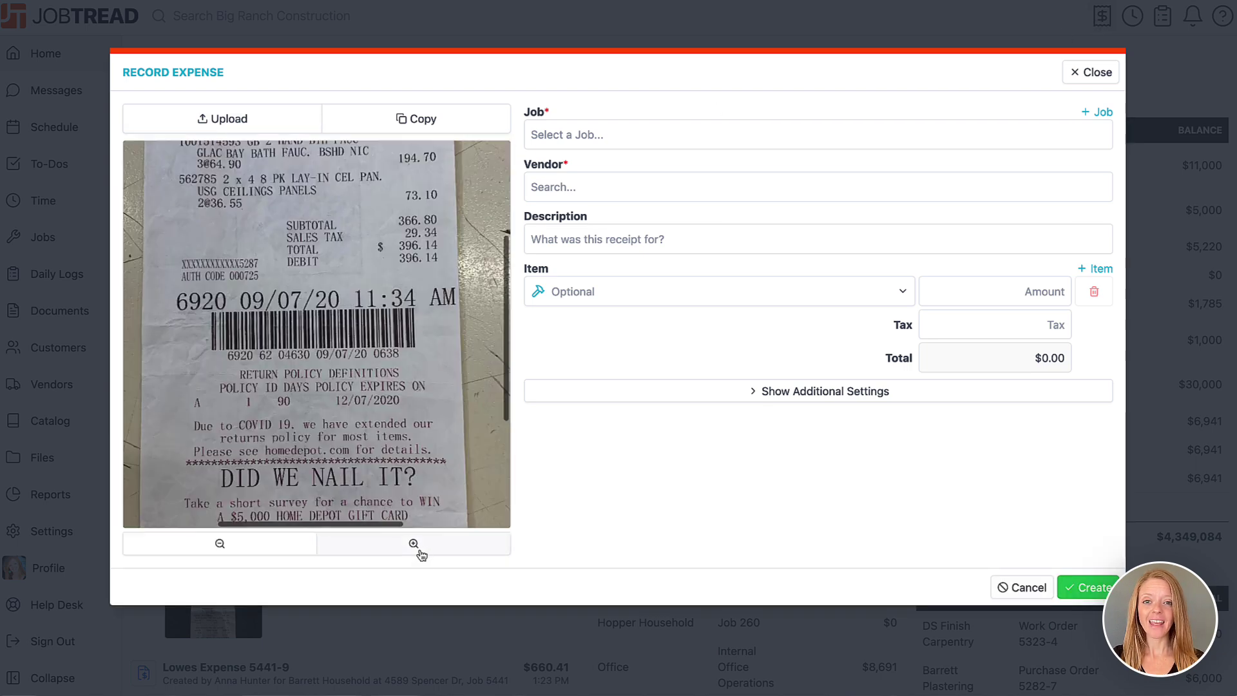
scroll(406, 476, "up", 3)
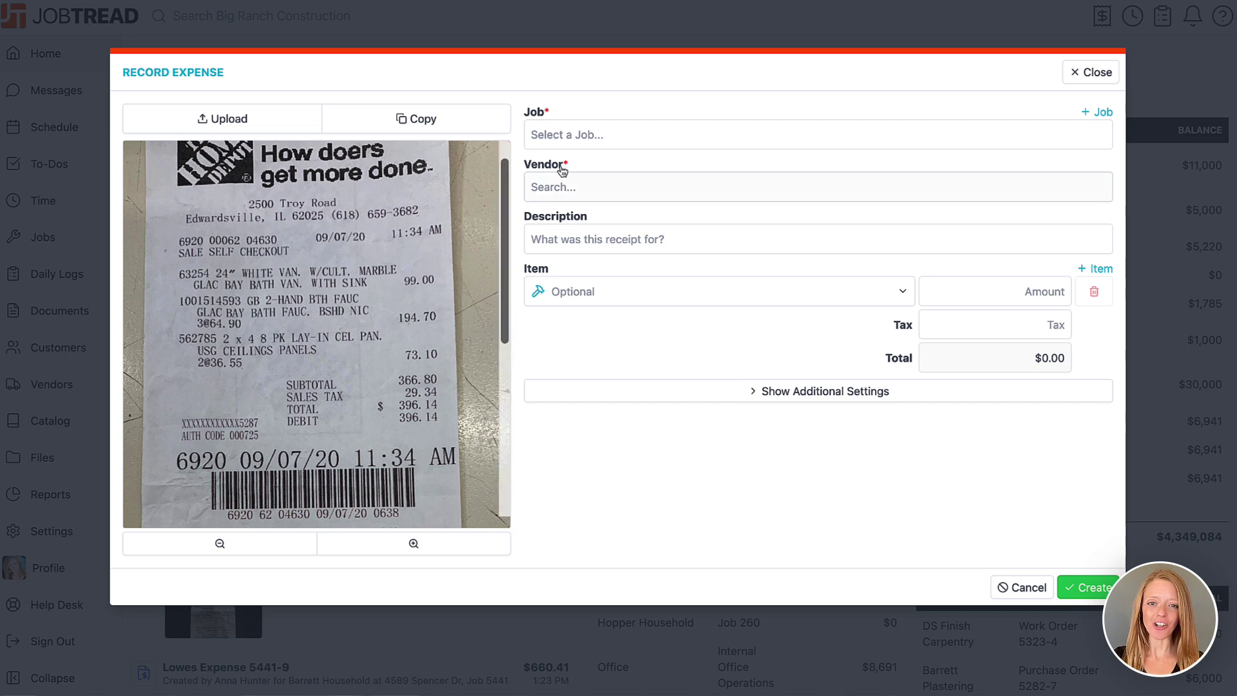
left_click(568, 134)
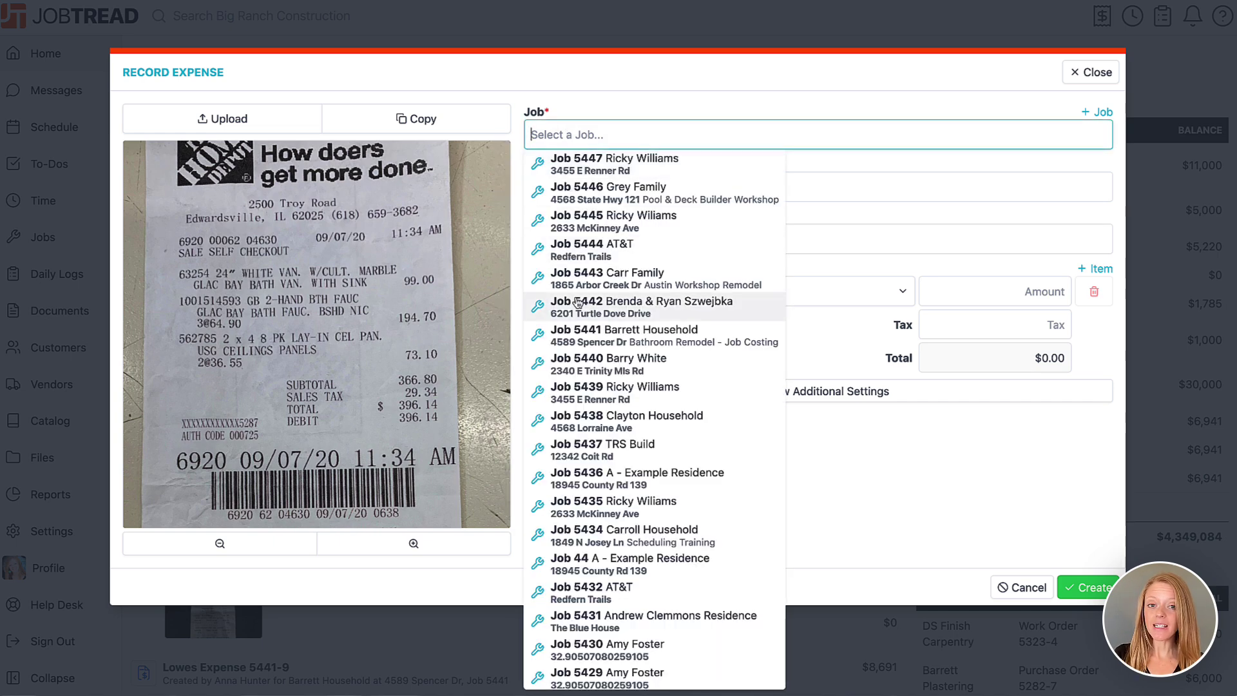
left_click(579, 332)
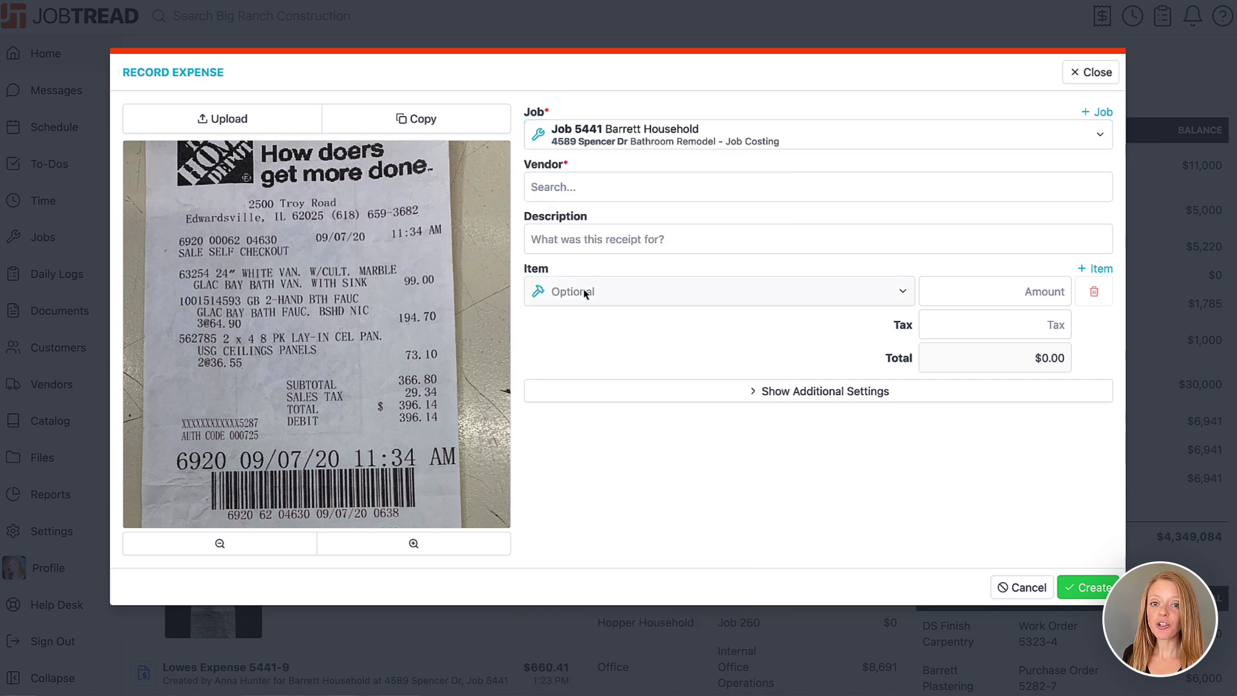
left_click(588, 187)
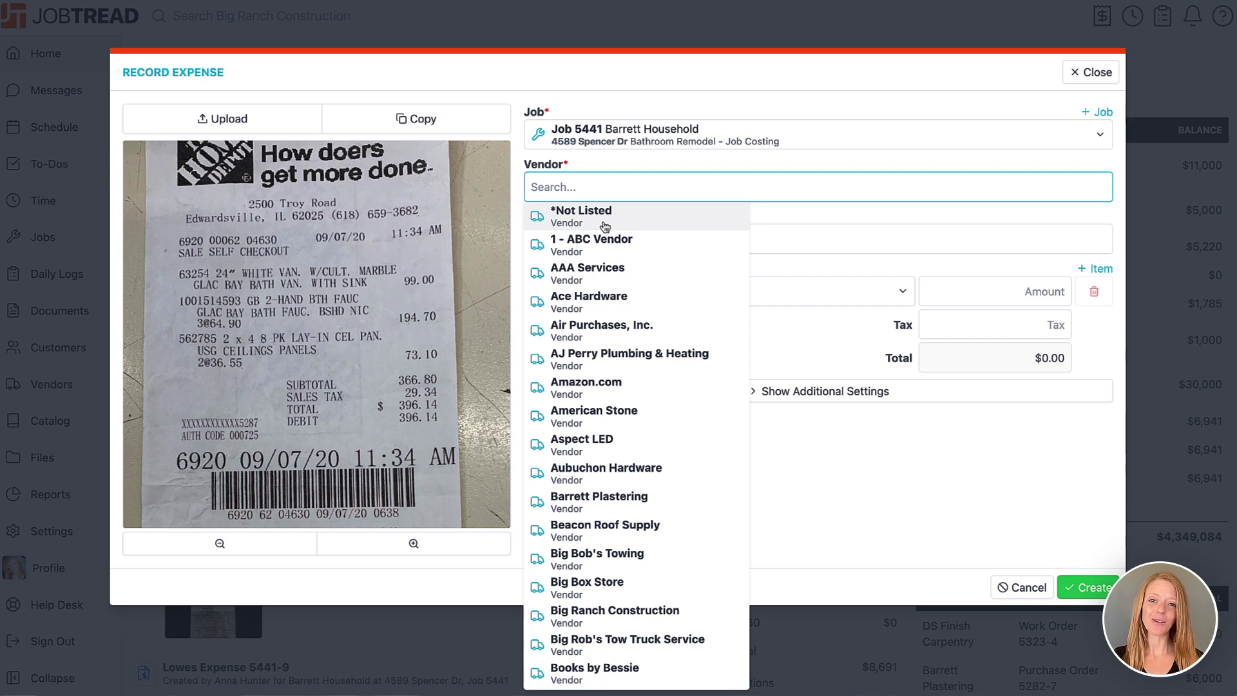
Search 'home' and select Home Depot as the vendor
type("home")
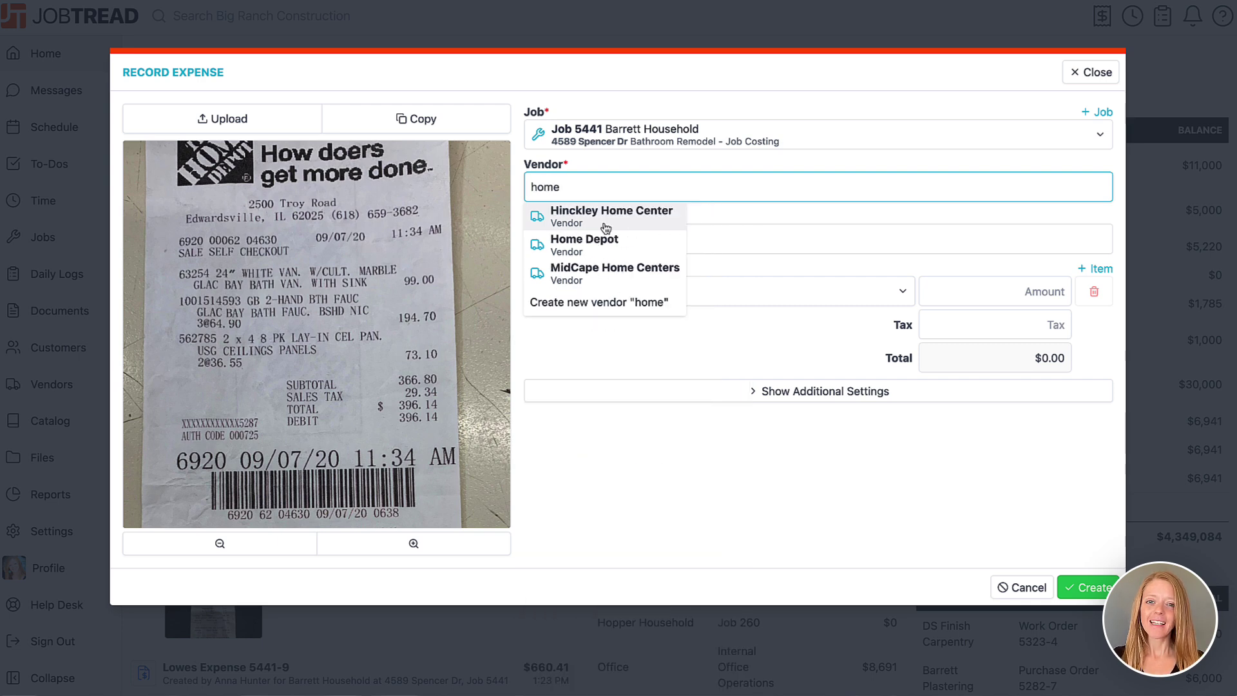
left_click(605, 248)
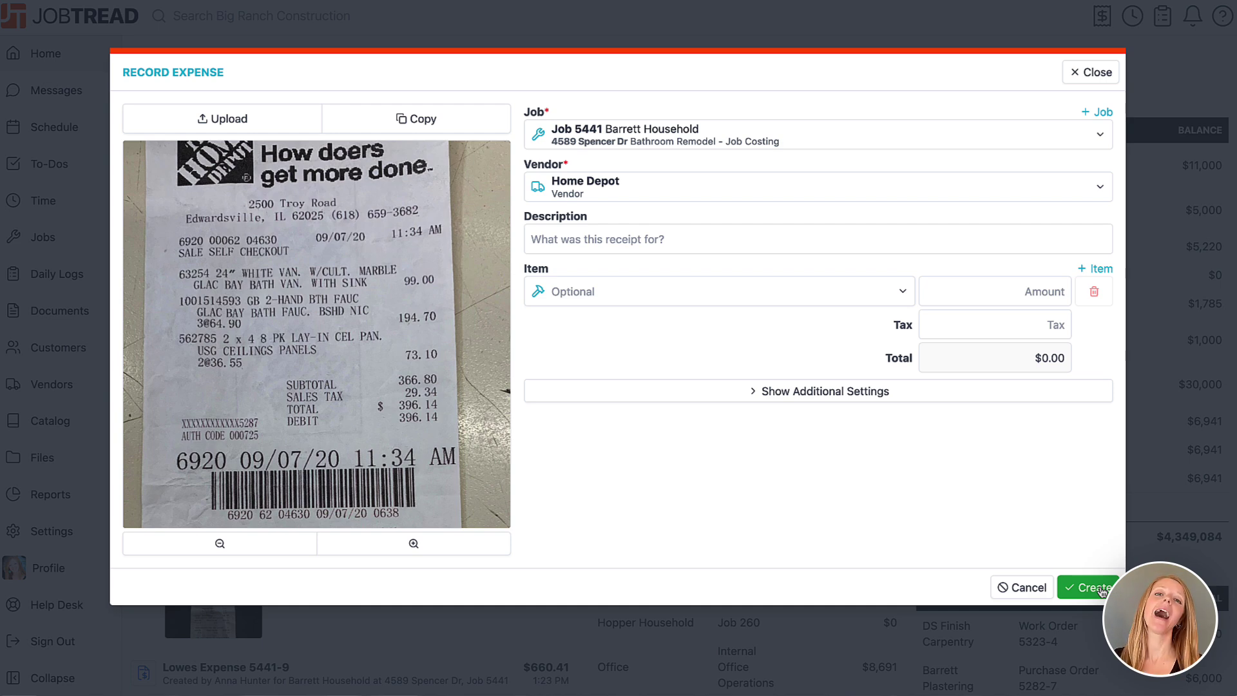
Enter 'Vanity & Faucet' as the expense description
left_click(638, 238)
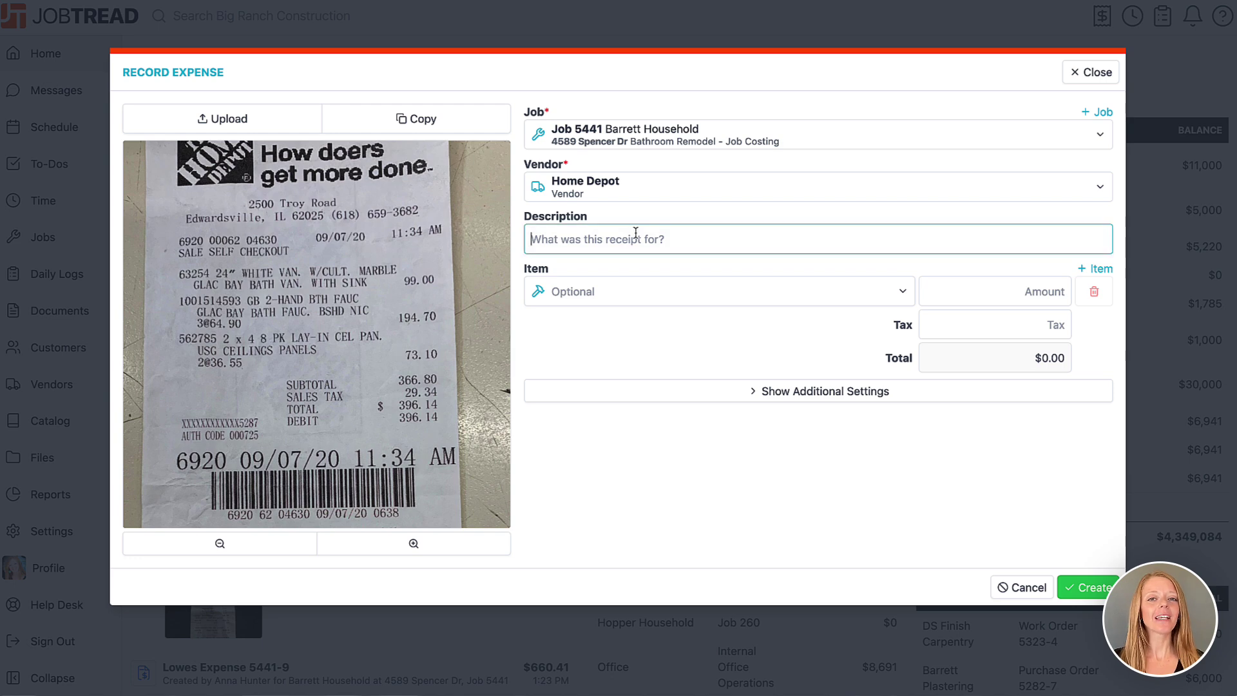
type("Vanity & F")
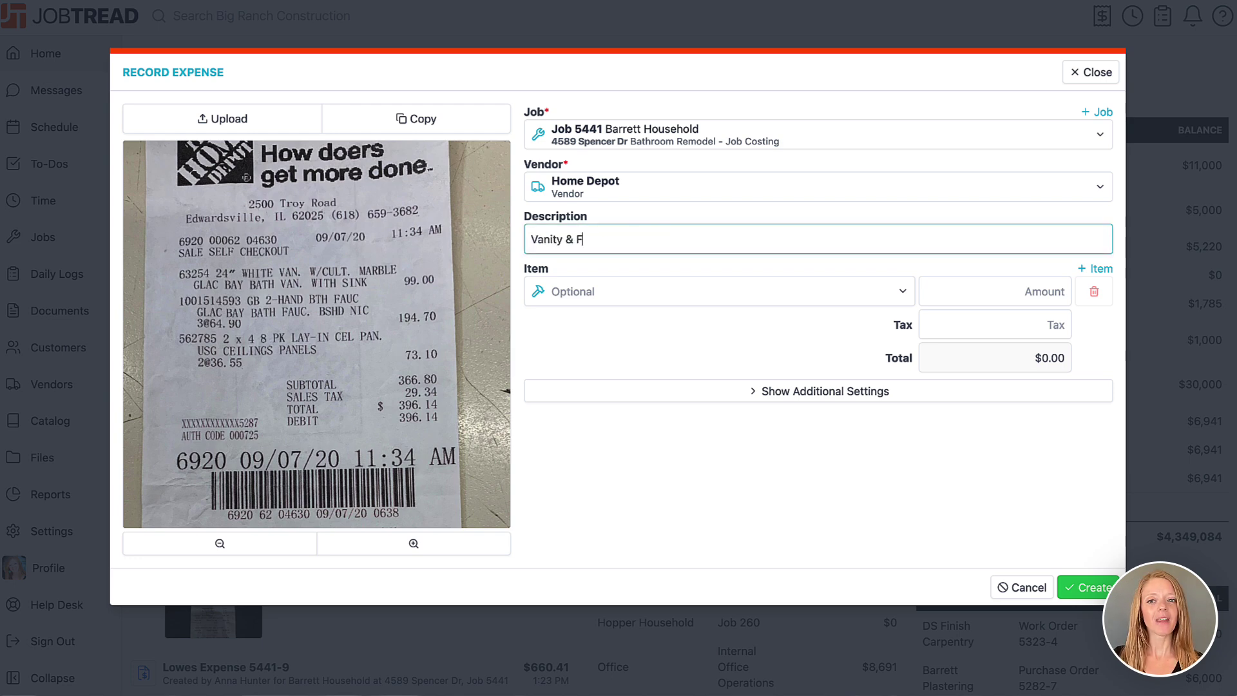
type("aucet")
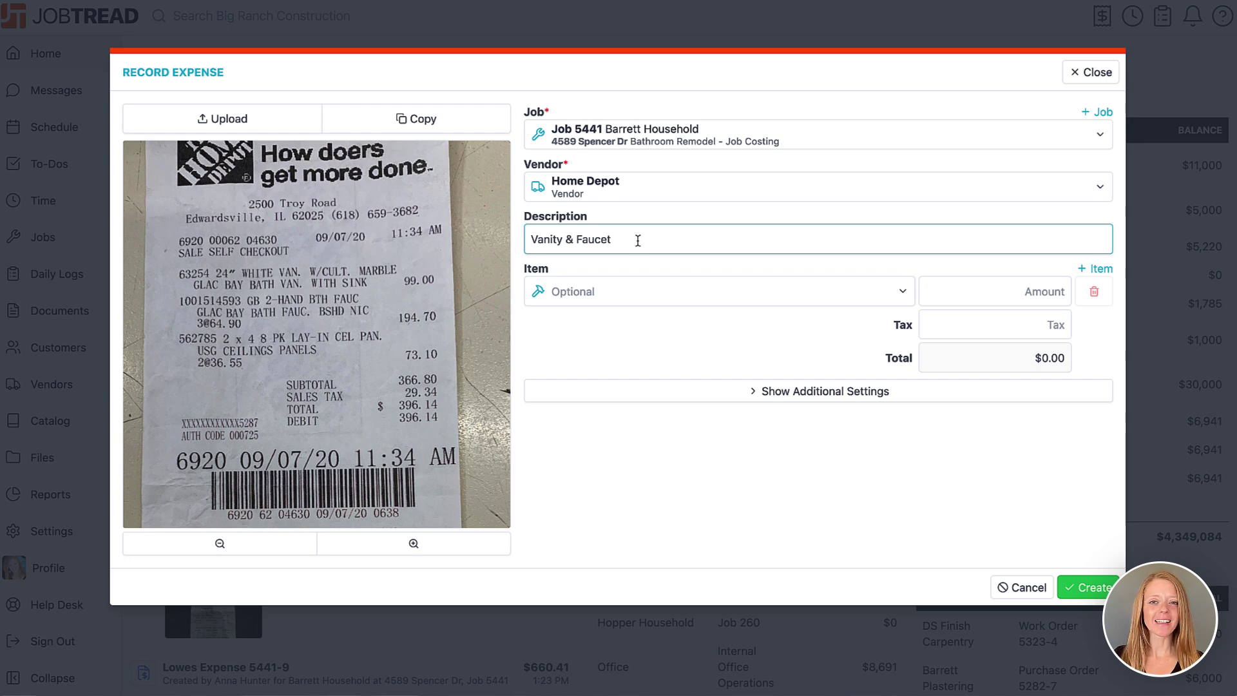
Add a Plumbing Materials cost line with an amount of 194.70
left_click(652, 289)
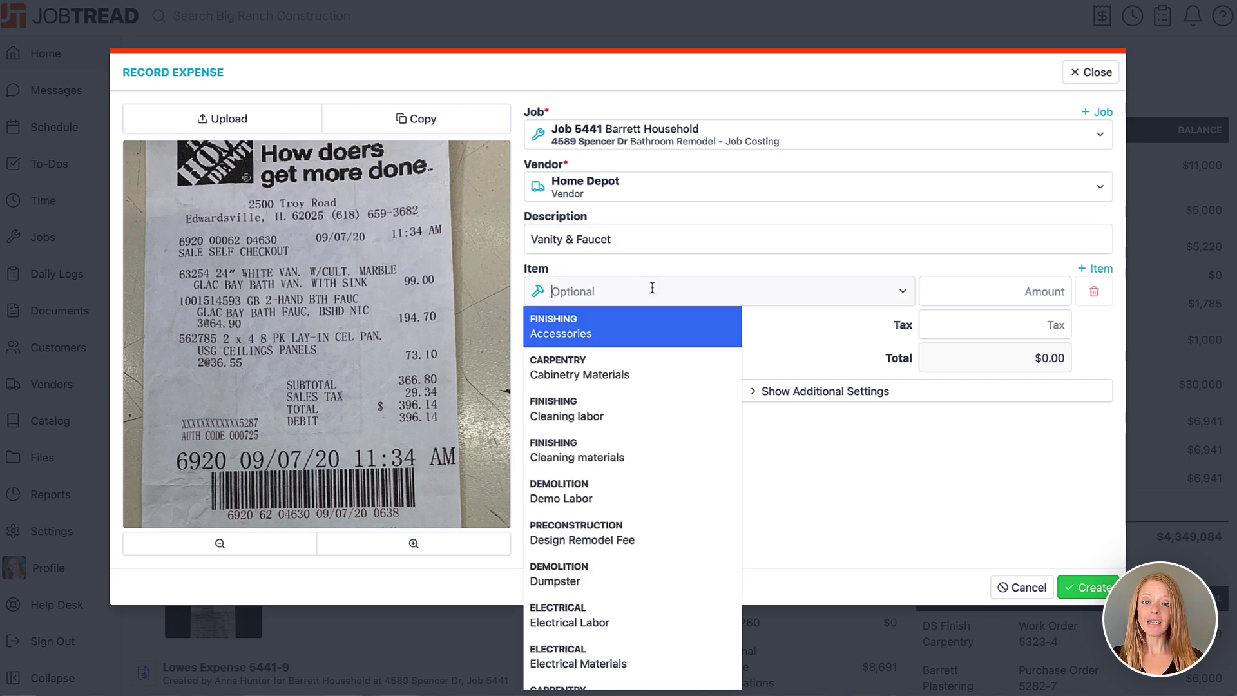
type("plum")
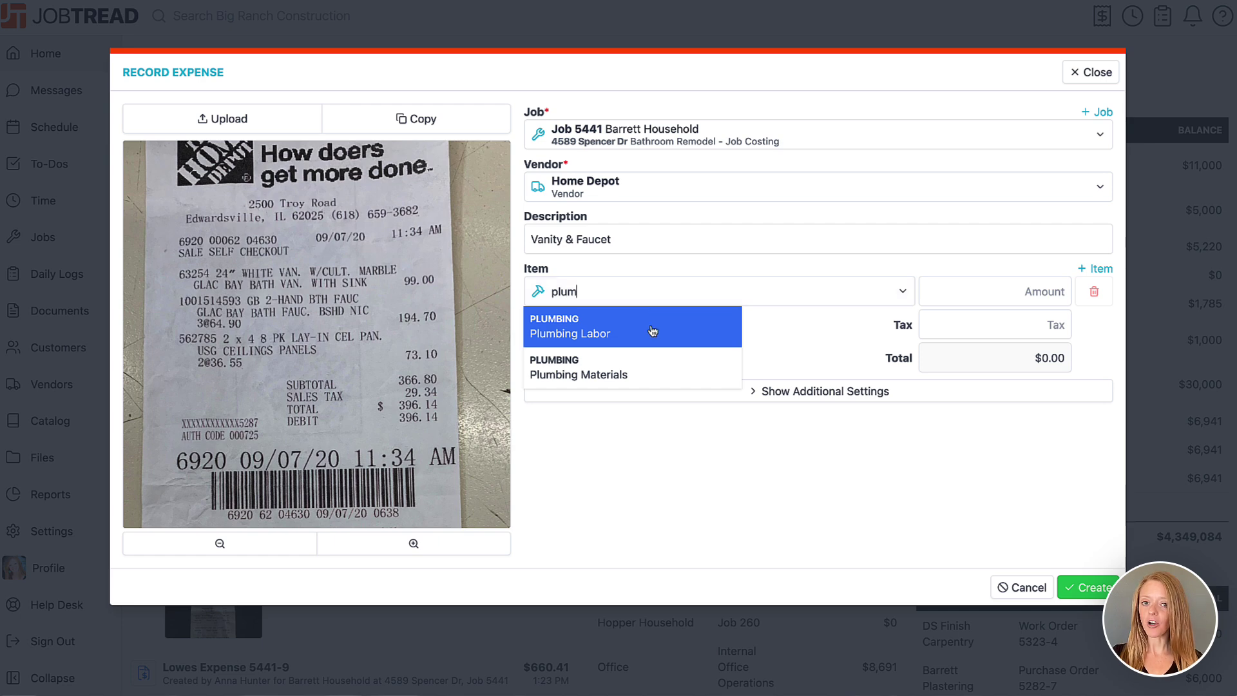
left_click(644, 366)
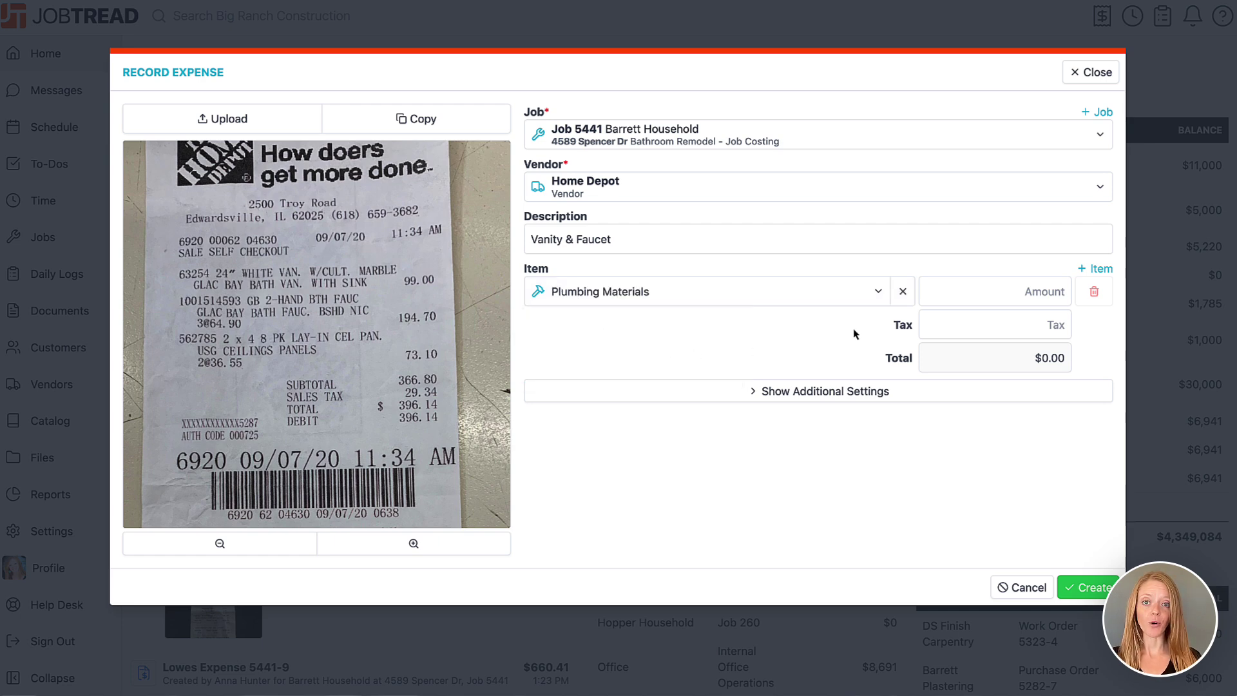
left_click(931, 294)
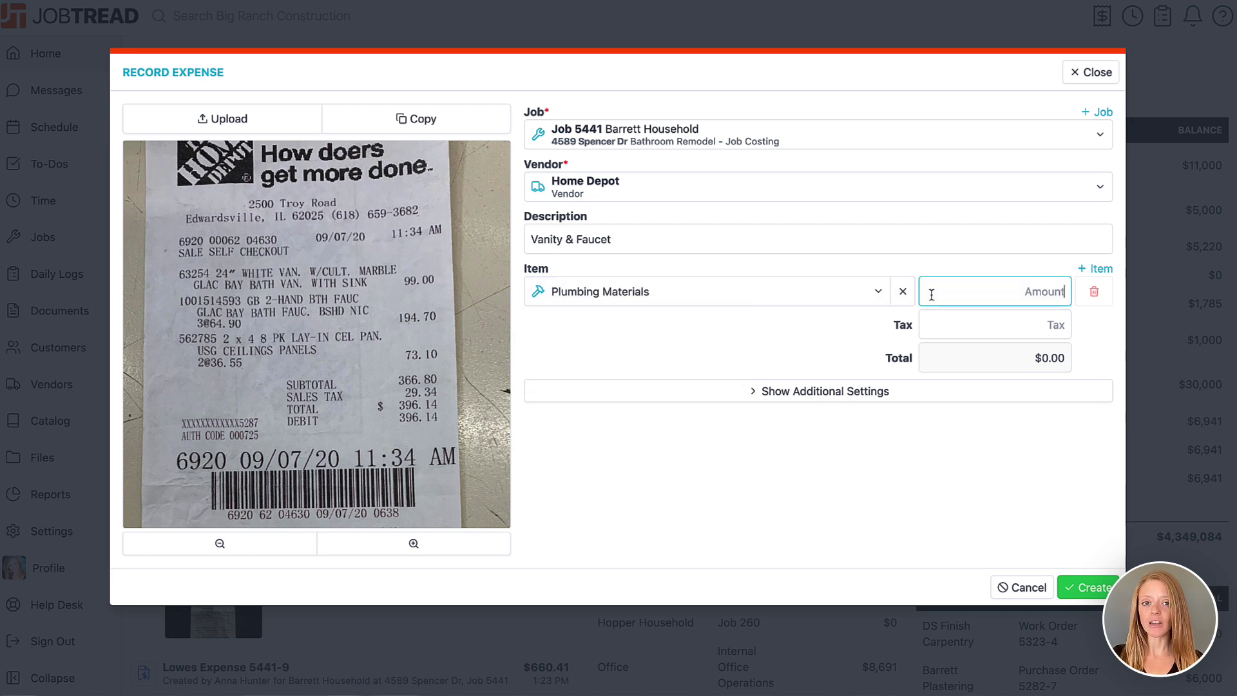
type("194.7")
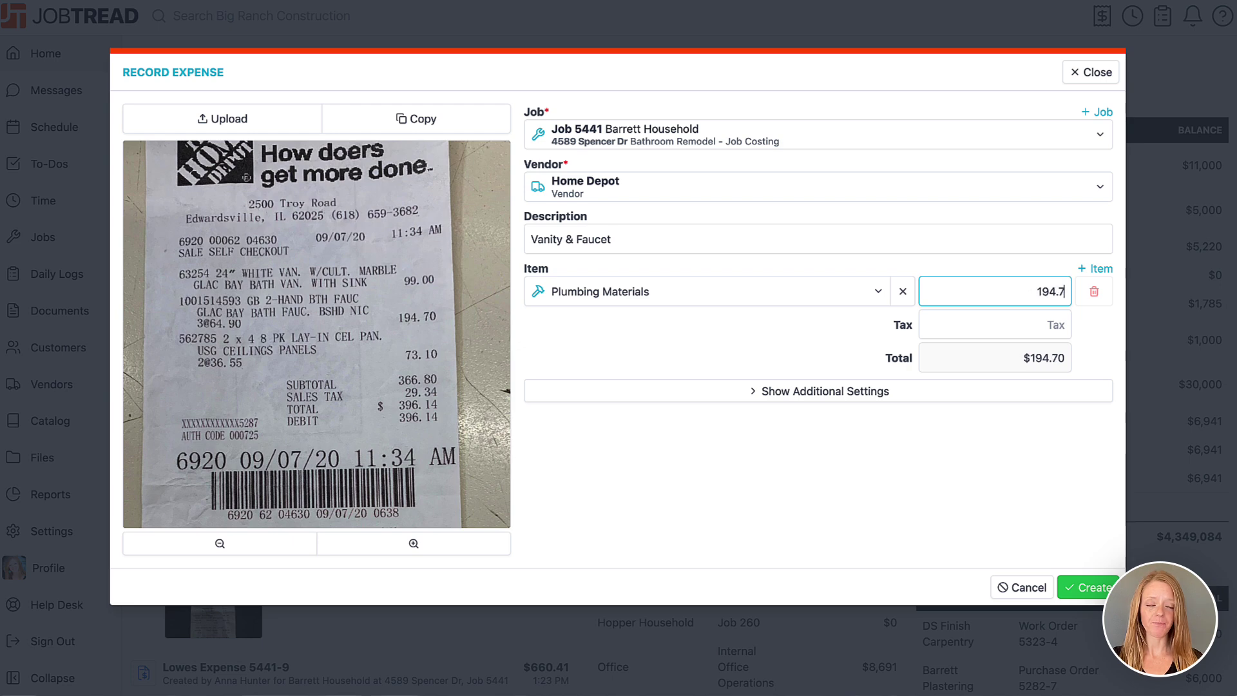
type("0")
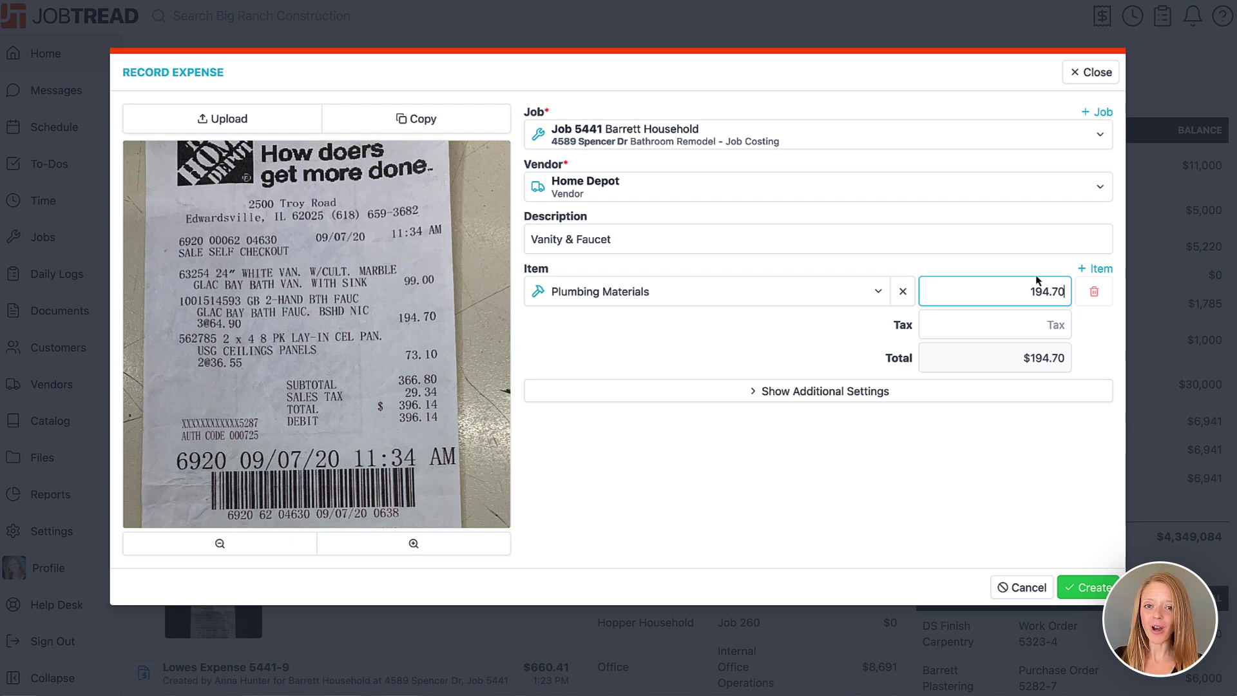
Add a Cabinetry Materials line at 99, bringing the total to $293.70
left_click(1088, 270)
left_click(858, 330)
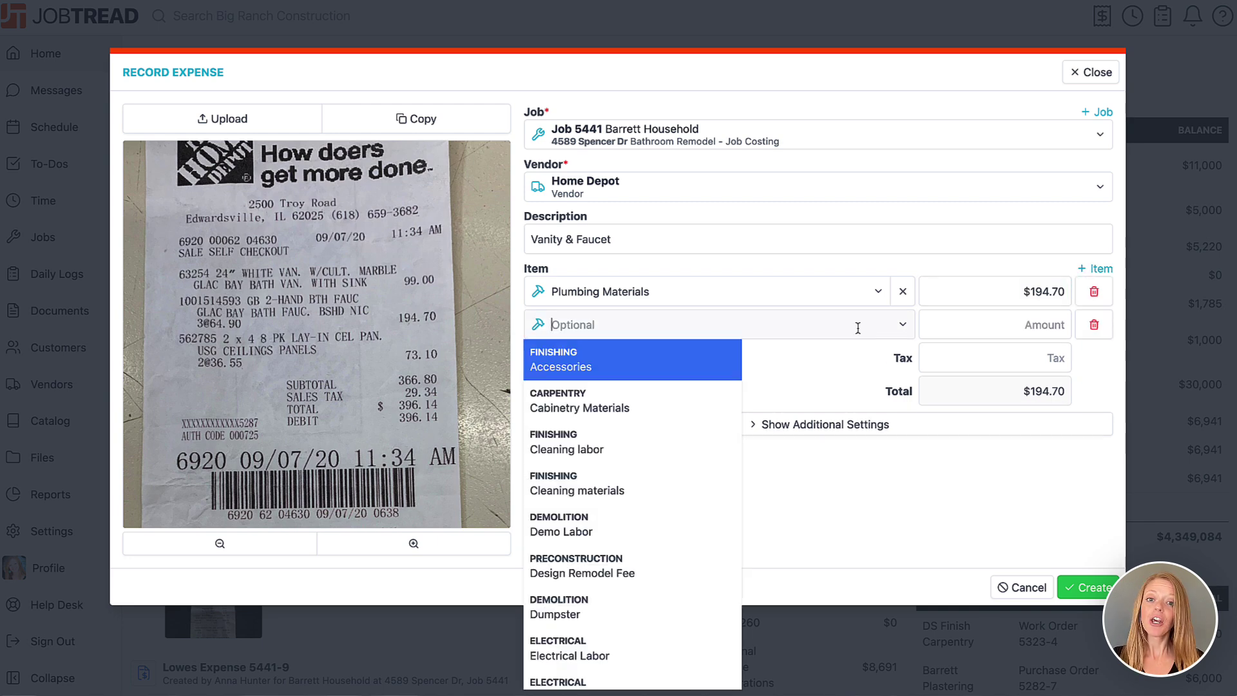
type("cab")
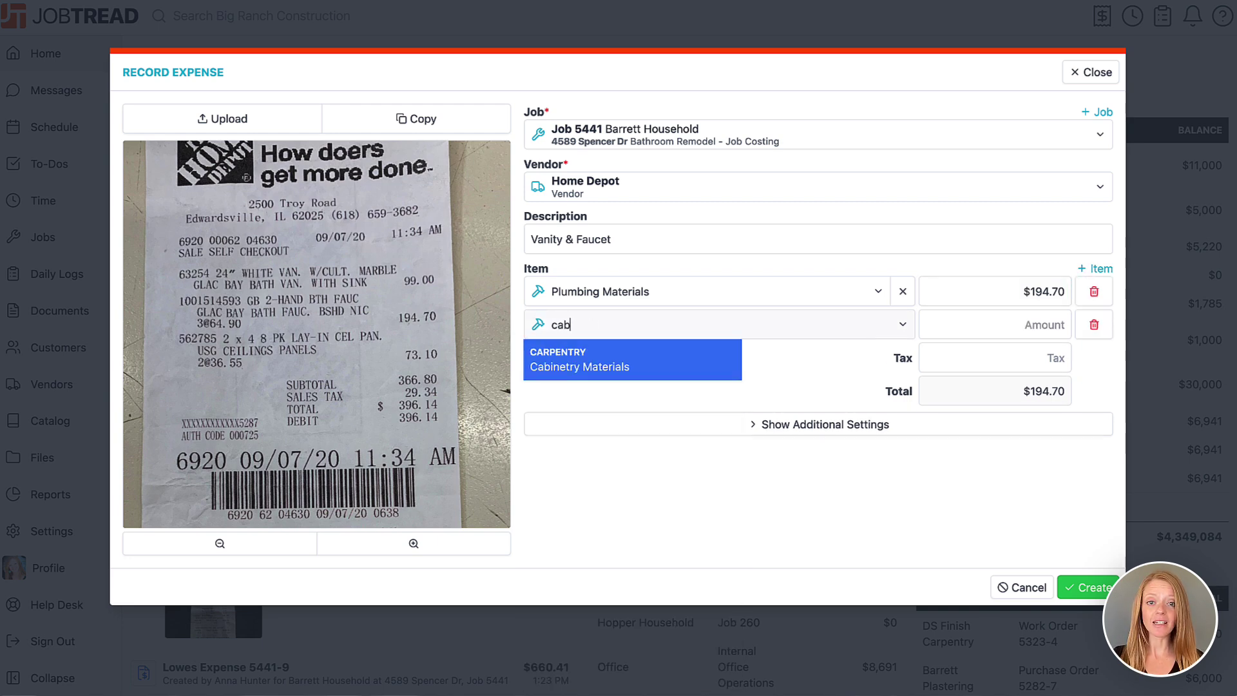
left_click(720, 363)
left_click(987, 327)
type("99")
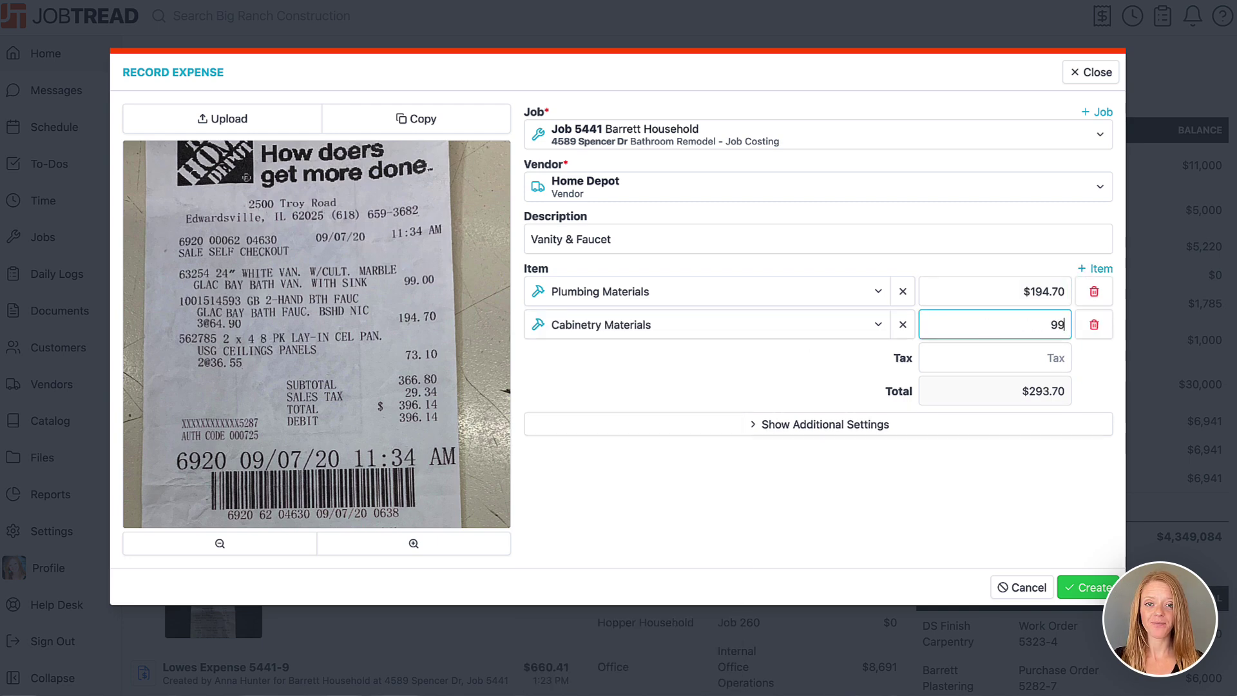
Enter $29.34 sales tax so the expense total becomes $323.04
left_click(986, 357)
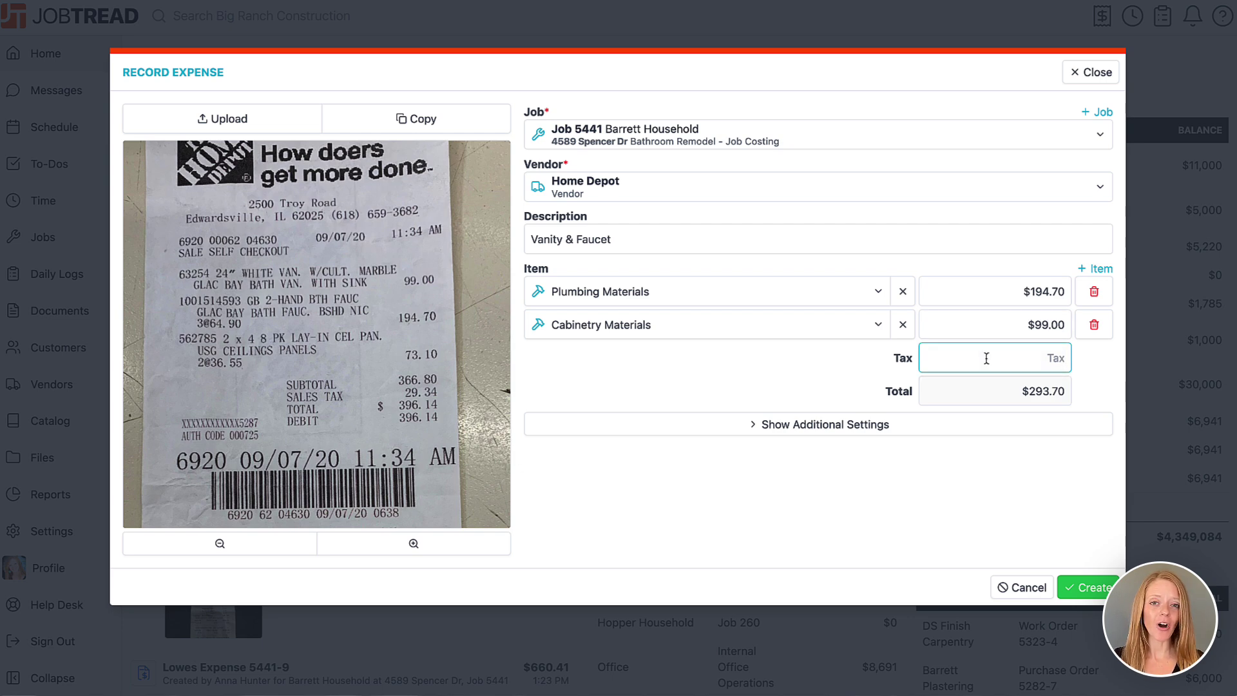
type("29.34")
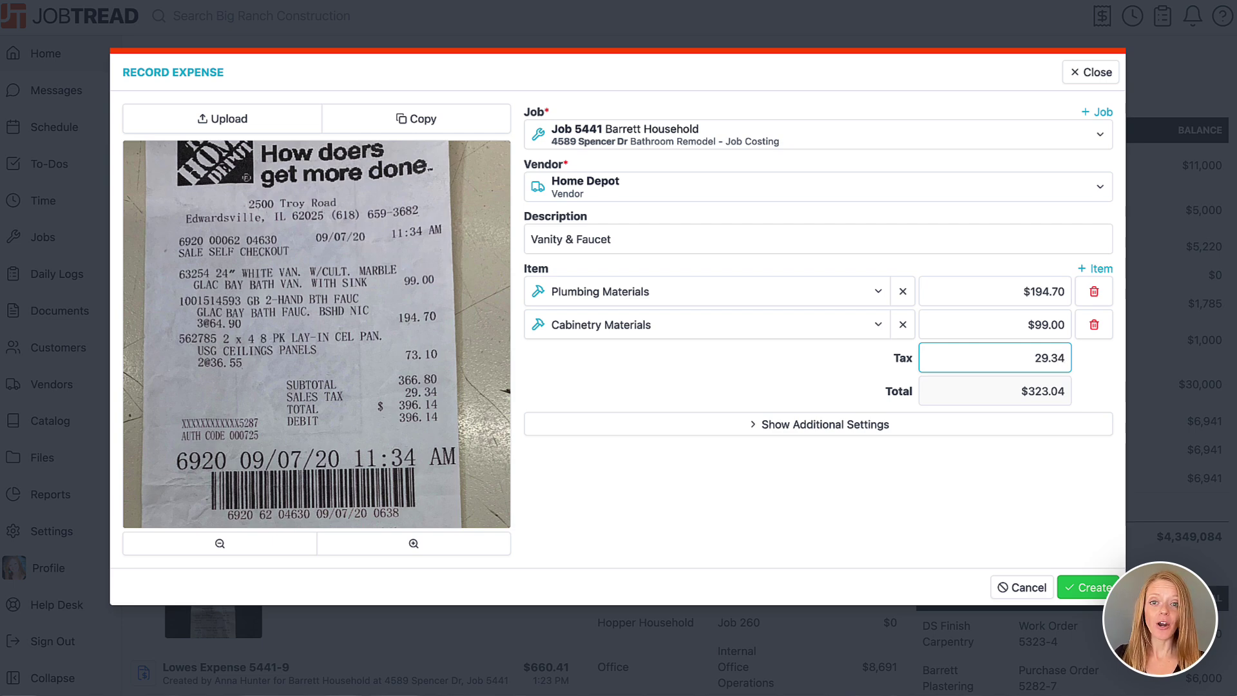
left_click(1099, 370)
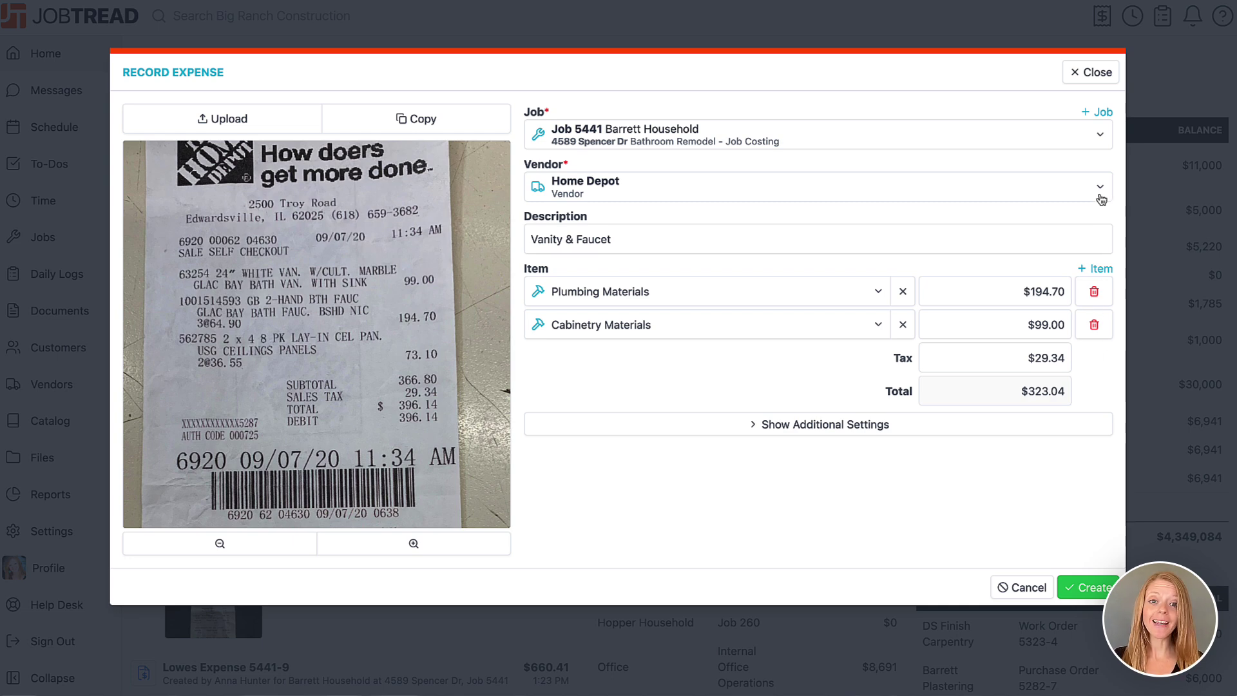
Enable per-line jobs and add a $73.10 Plumbing line for Job 5447, totaling $396.14
left_click(1099, 112)
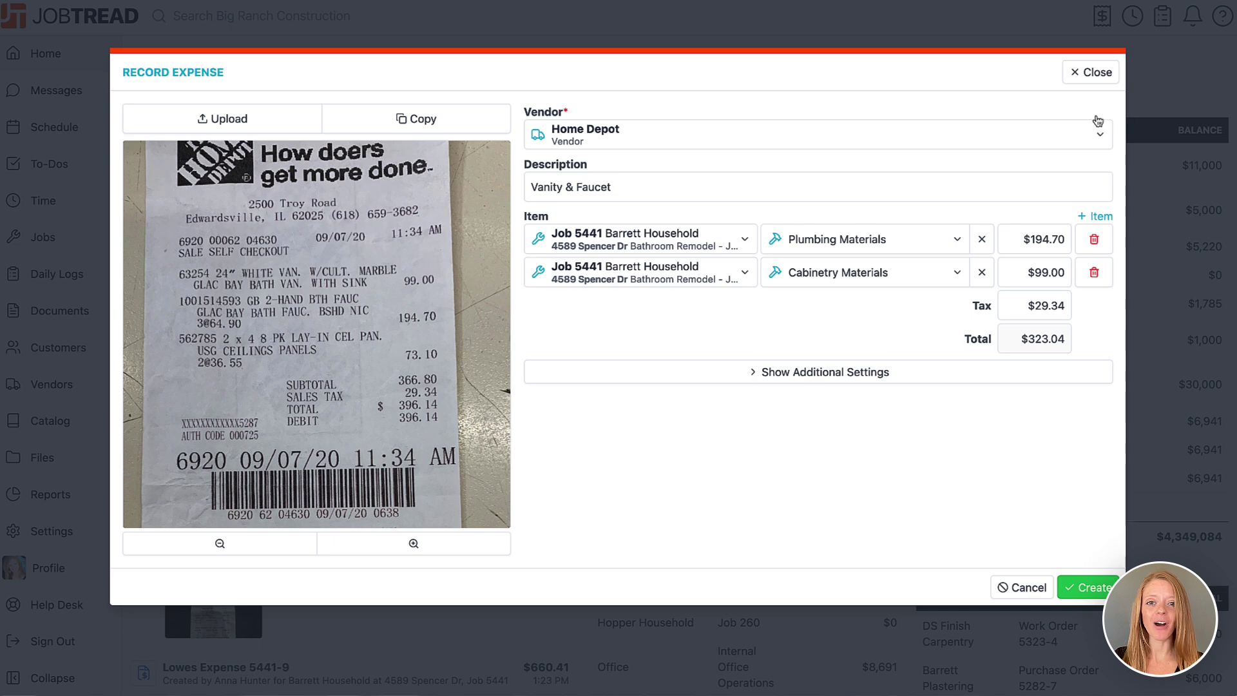
left_click(1088, 217)
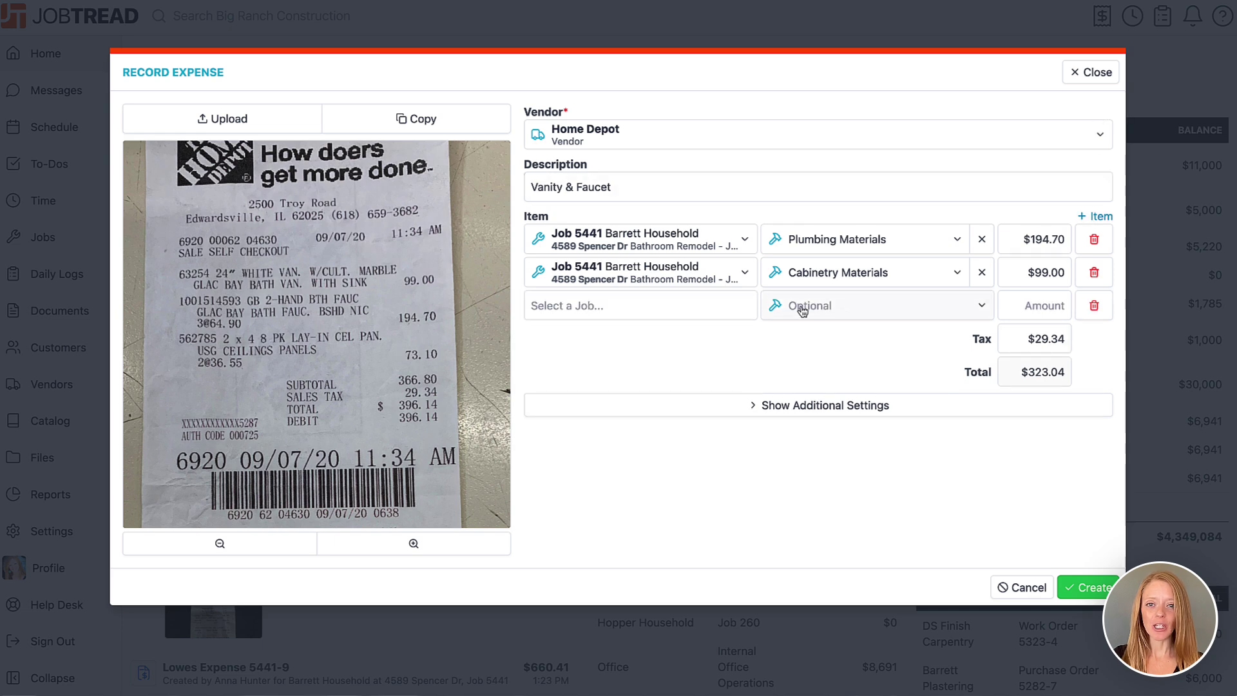
left_click(715, 307)
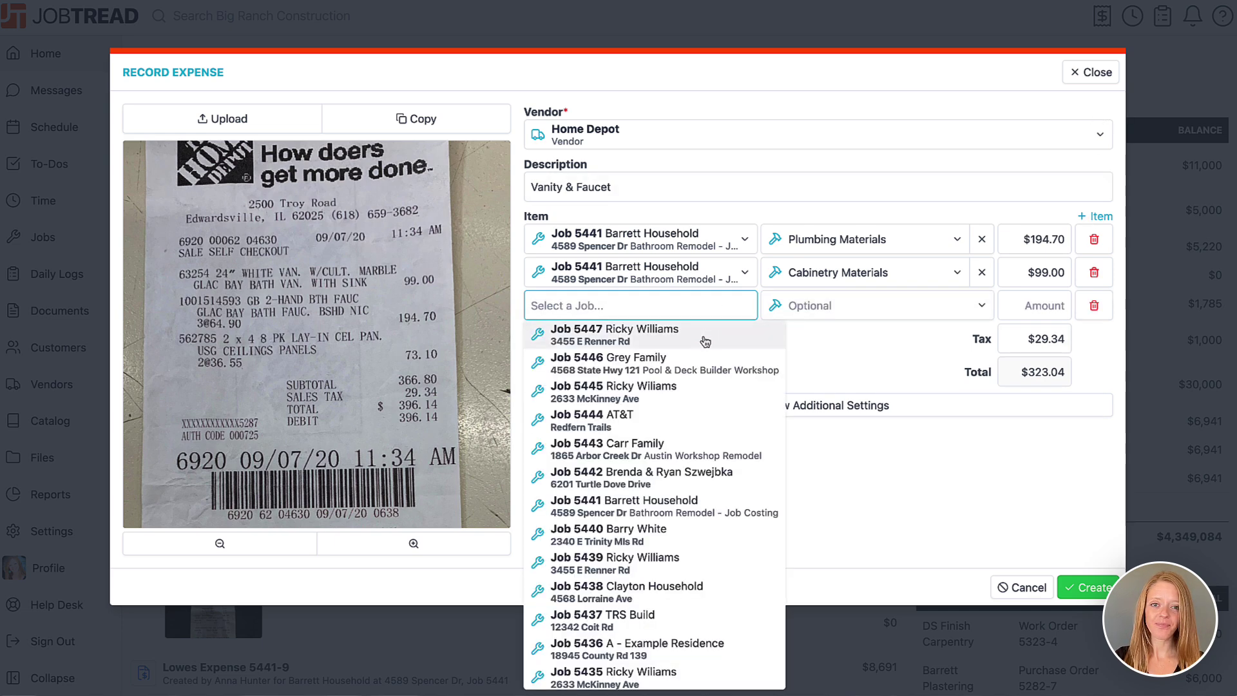
left_click(710, 335)
left_click(801, 311)
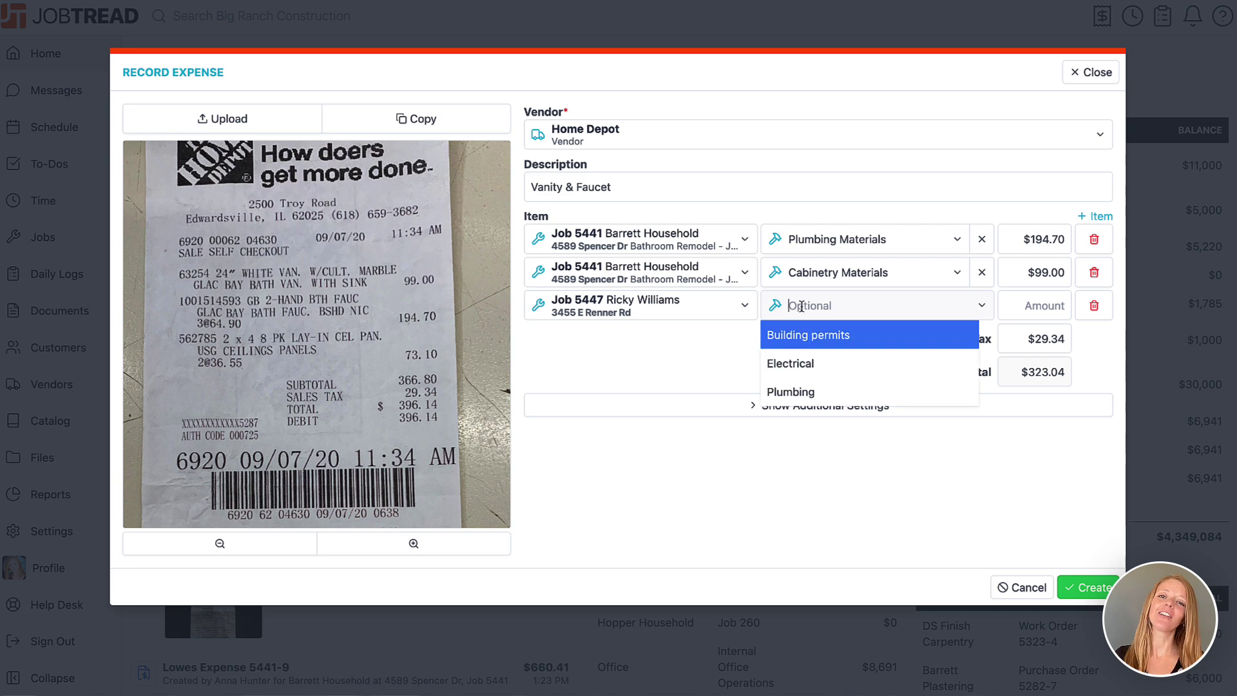
left_click(807, 390)
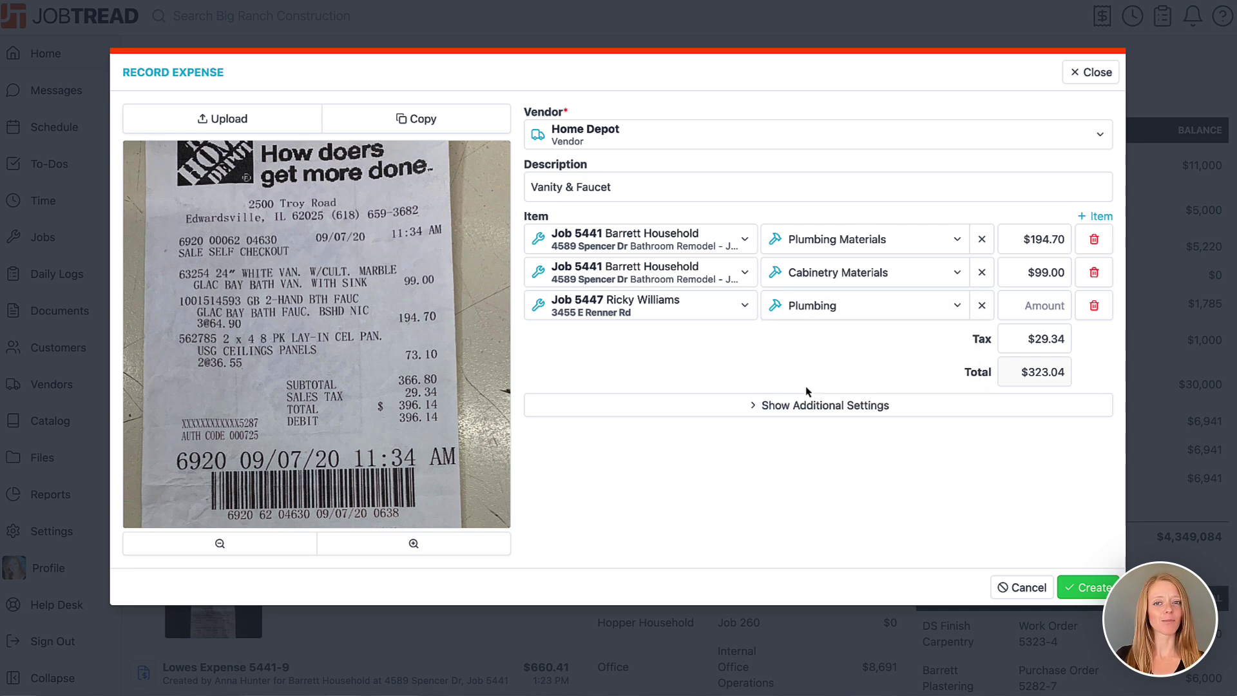
left_click(1029, 307)
type("73.10")
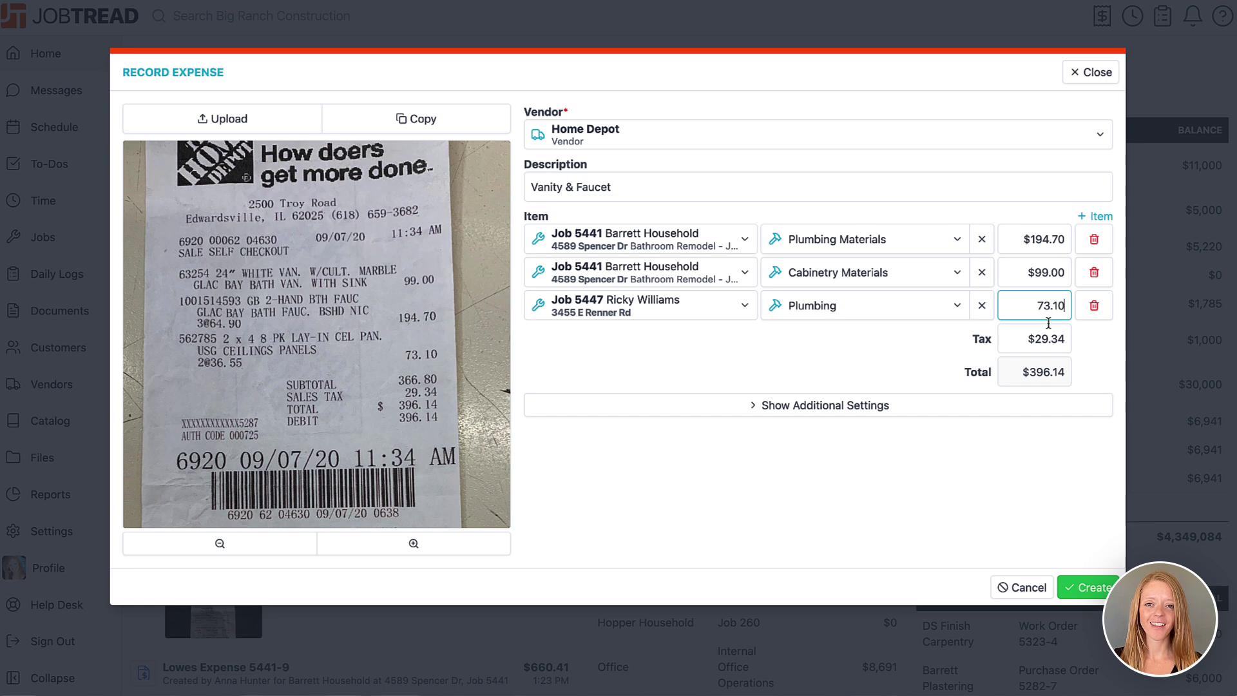
left_click(1093, 366)
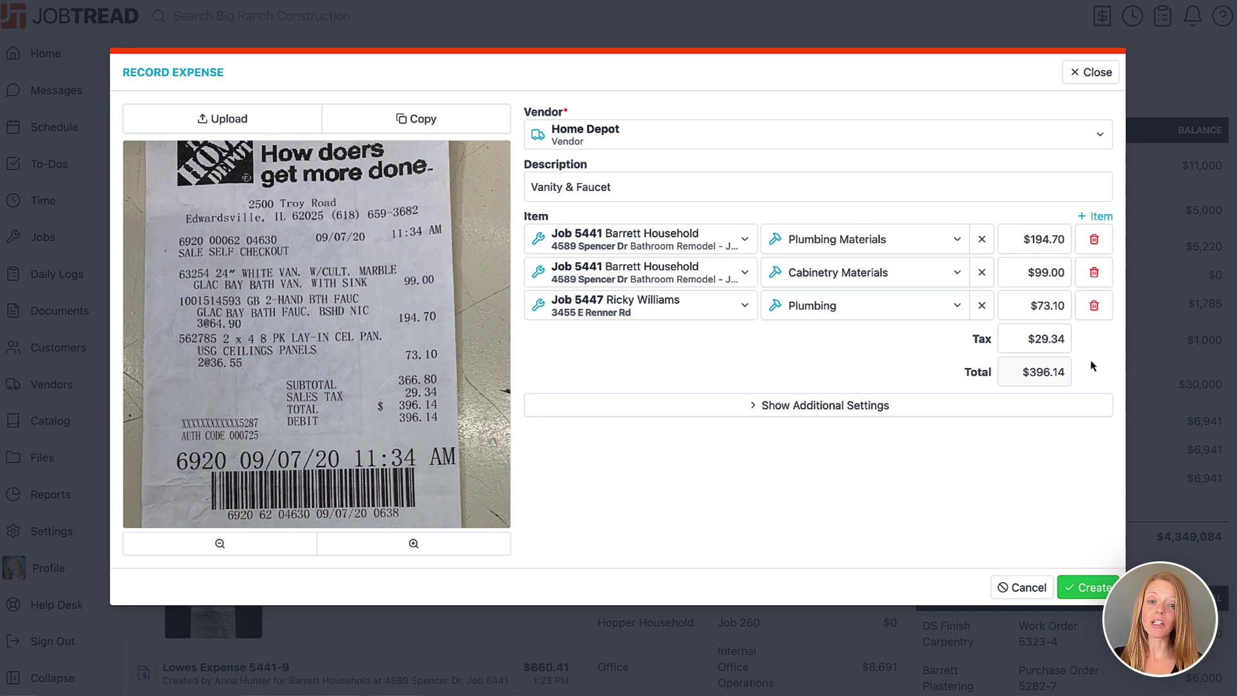
Keep the Expense document template and set the expense date to Sat, Sep 7
left_click(754, 409)
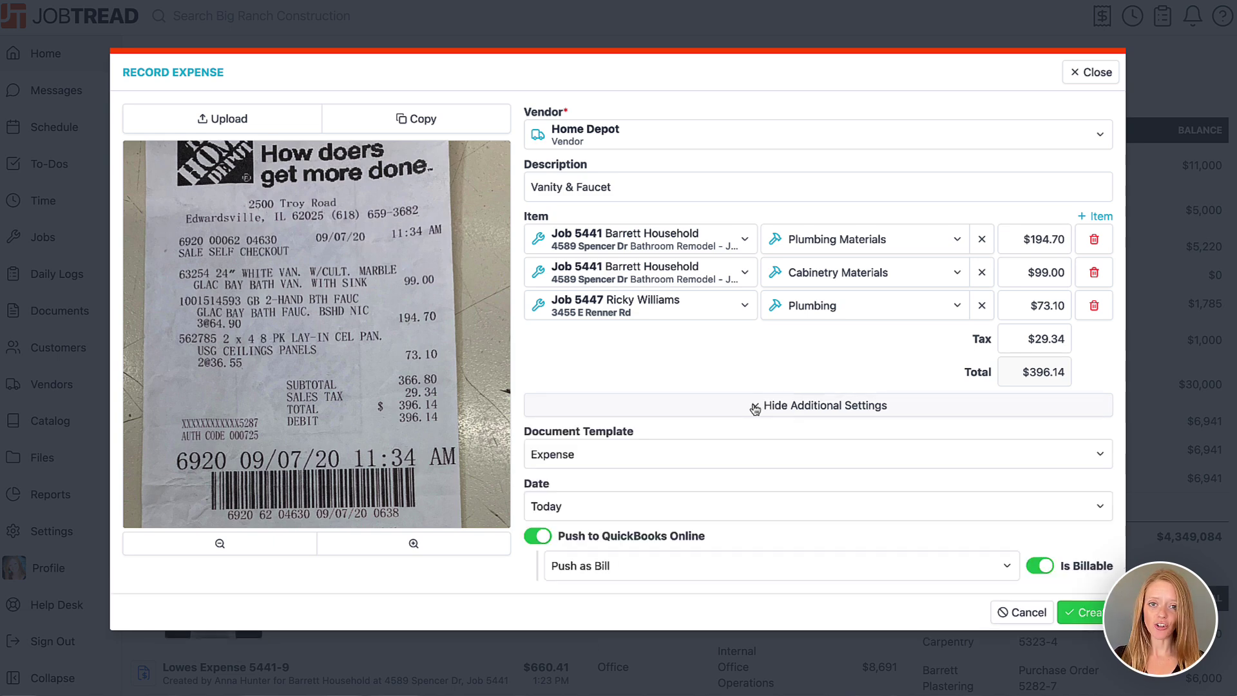
left_click(765, 455)
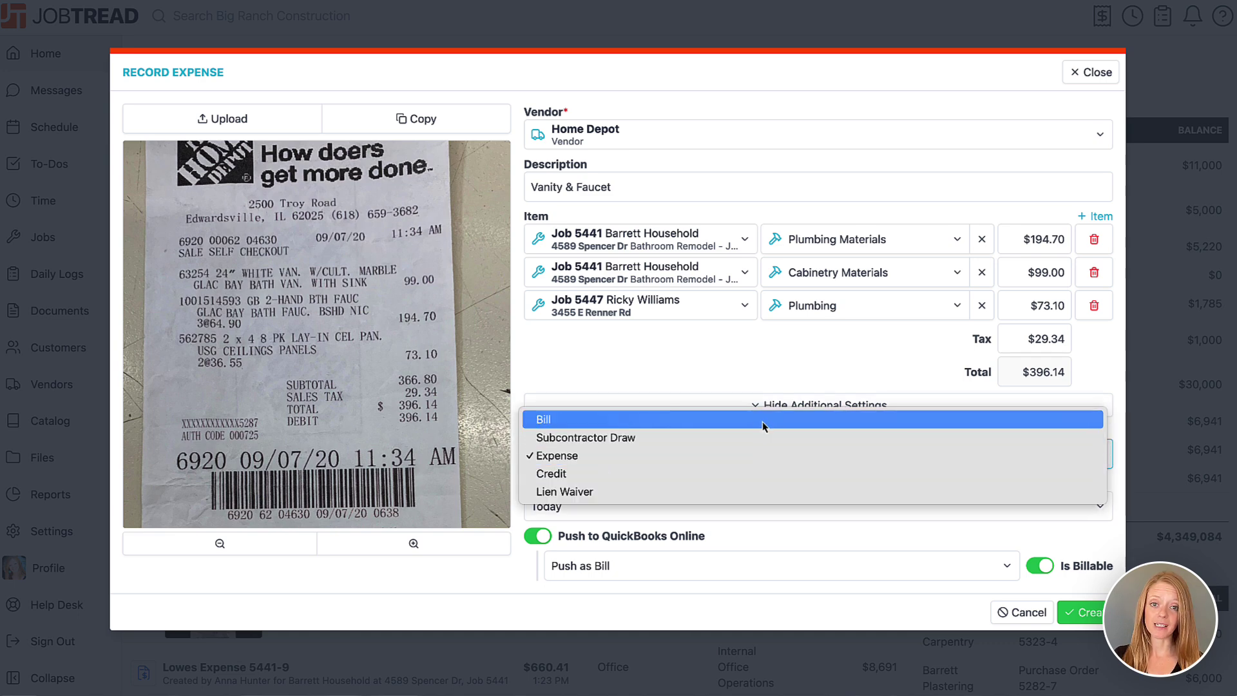
left_click(764, 455)
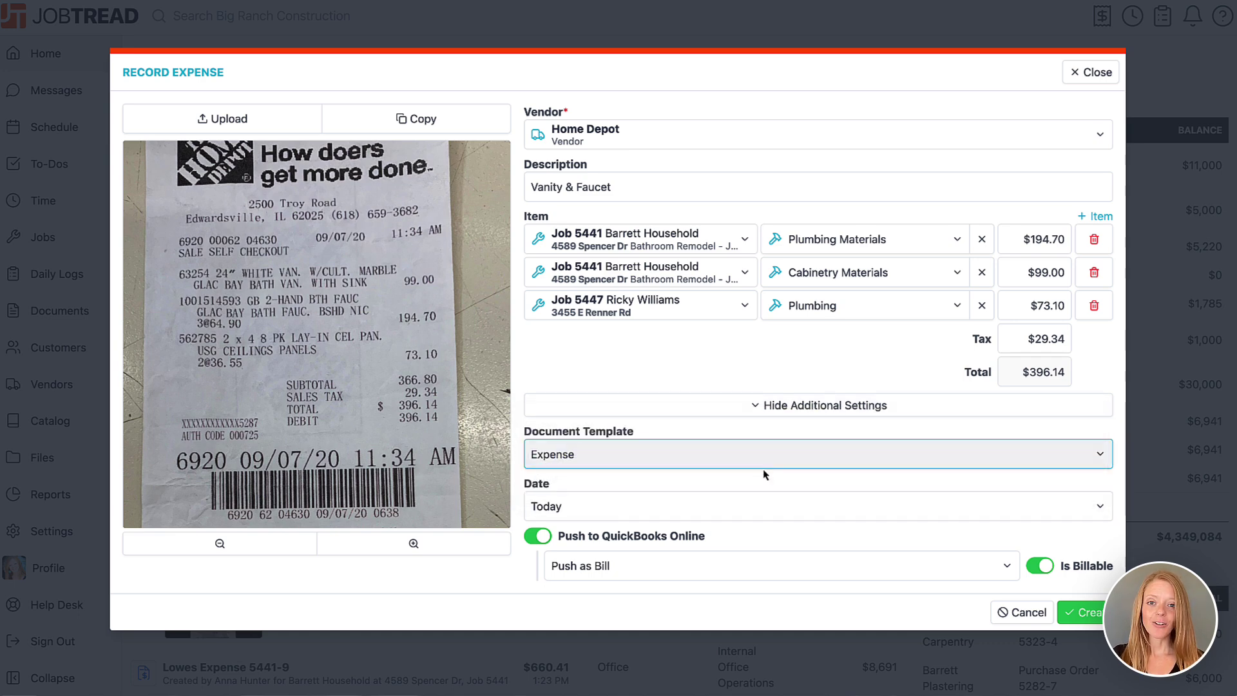
left_click(764, 509)
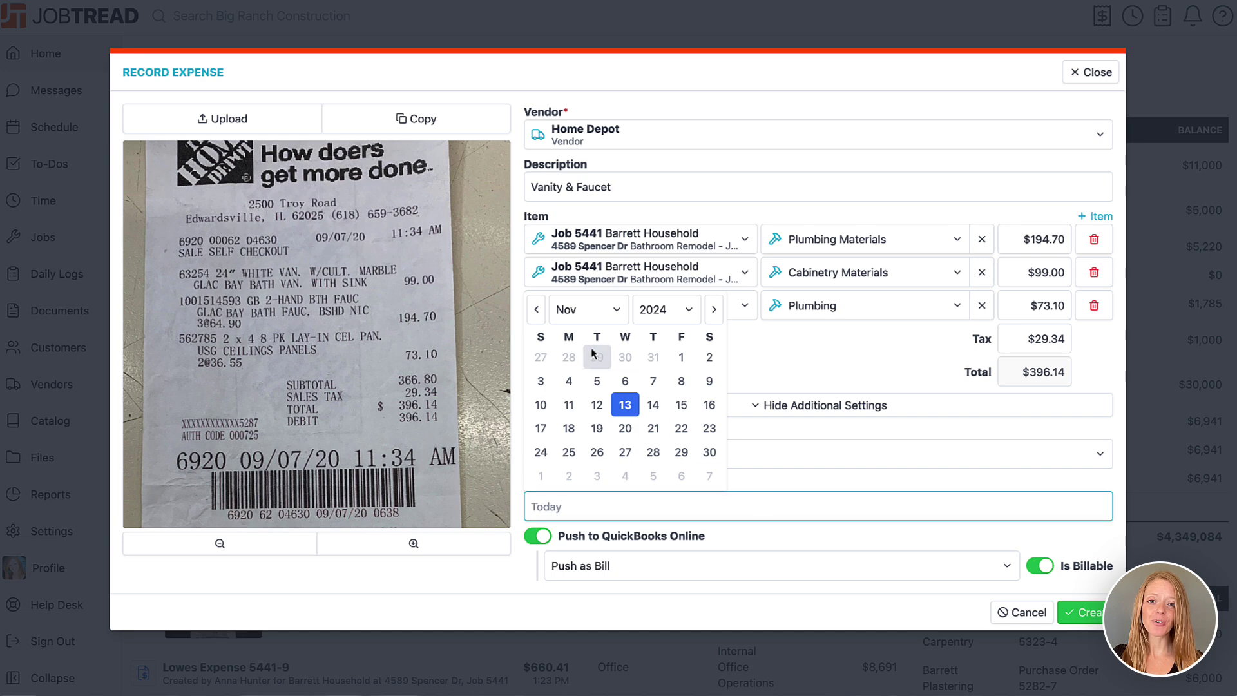
left_click(536, 311)
left_click(536, 311)
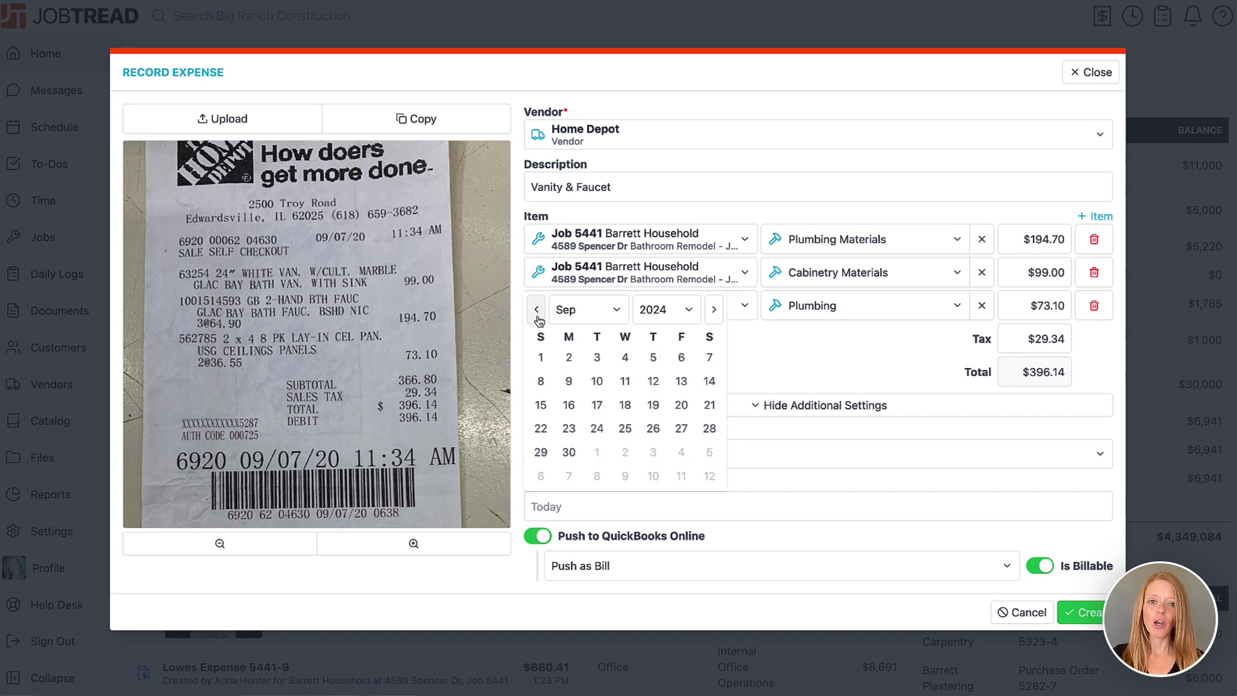
left_click(708, 356)
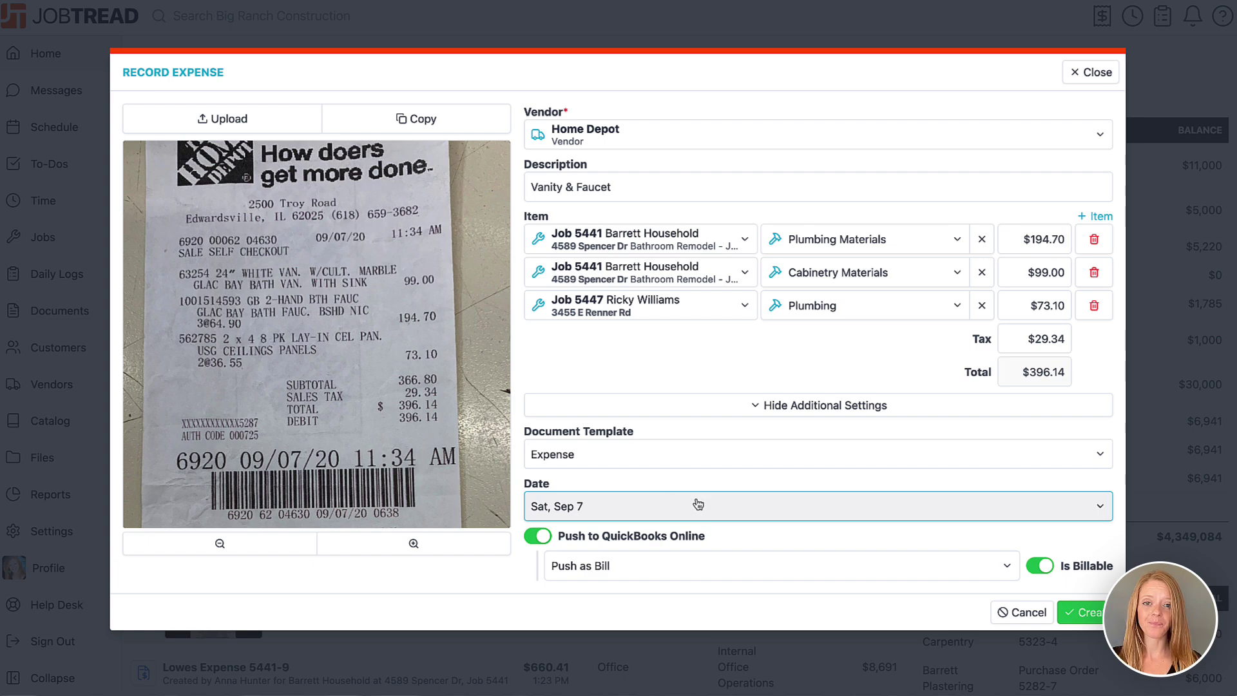
Save the expense, then view Expenses 5441-15 and 5447-8 in the Cost Inbox
left_click(1092, 609)
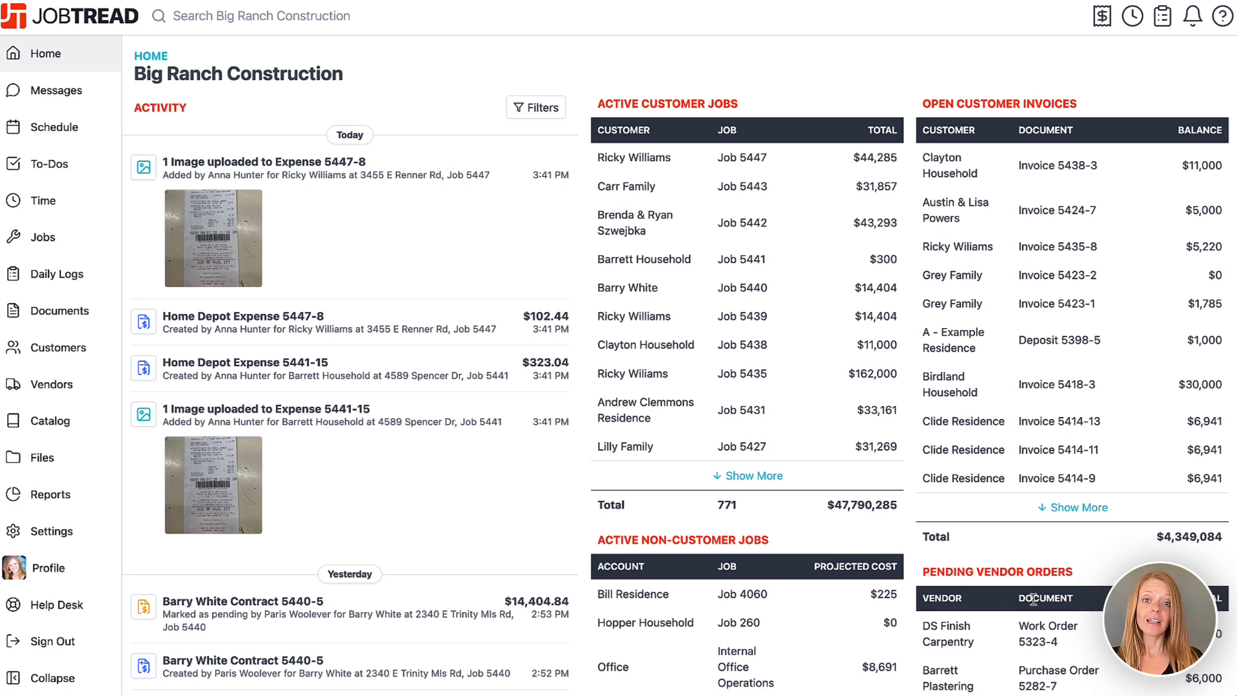
left_click(88, 314)
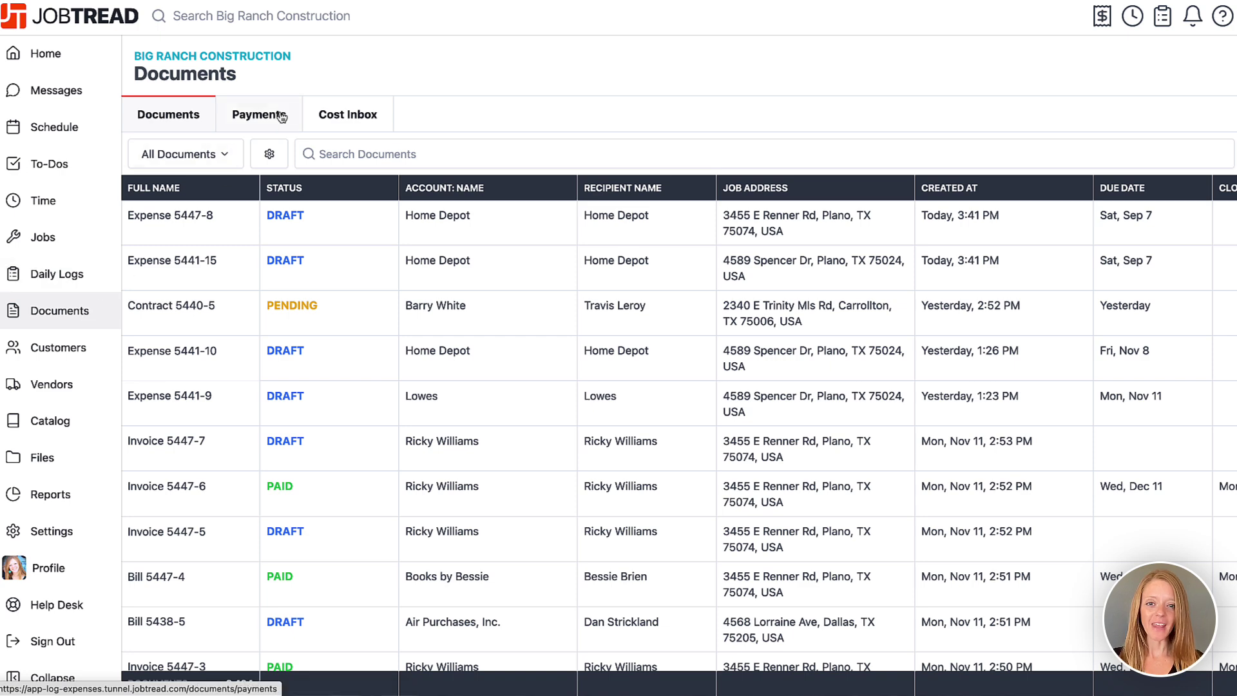
left_click(310, 105)
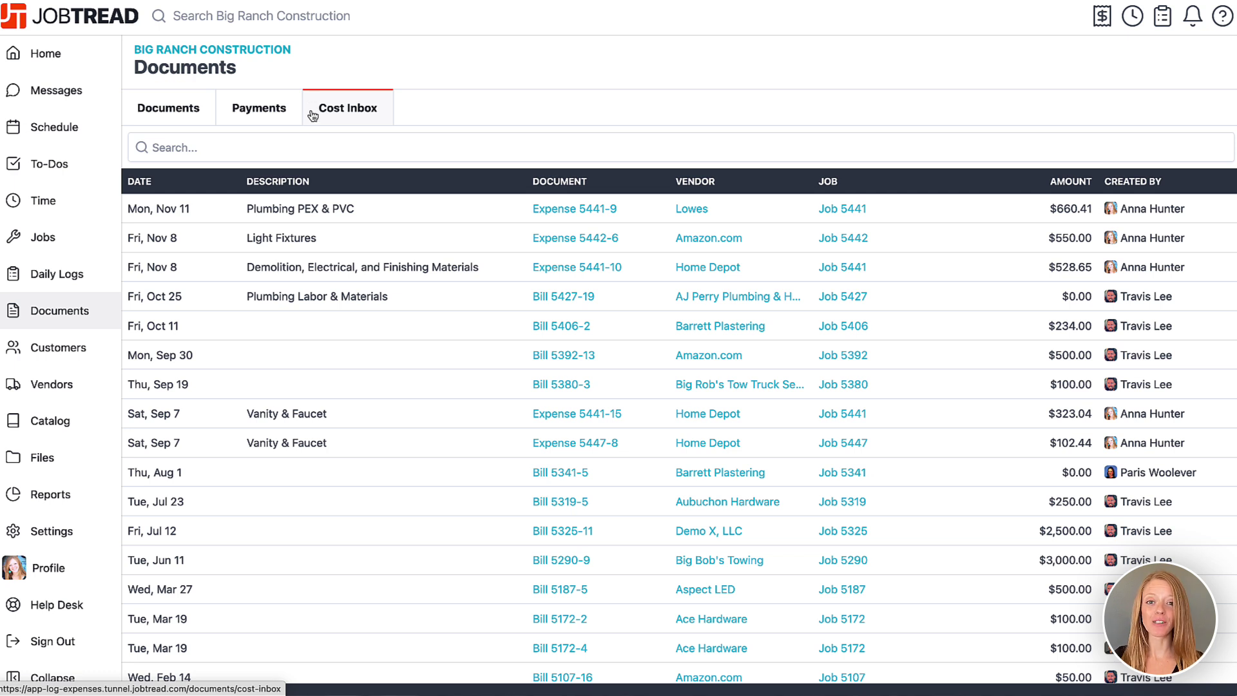
Open the Sat, Sep 7 Job 5441 Vanity & Faucet expense and check its first line's cost category, leaving it unchanged
left_click(303, 422)
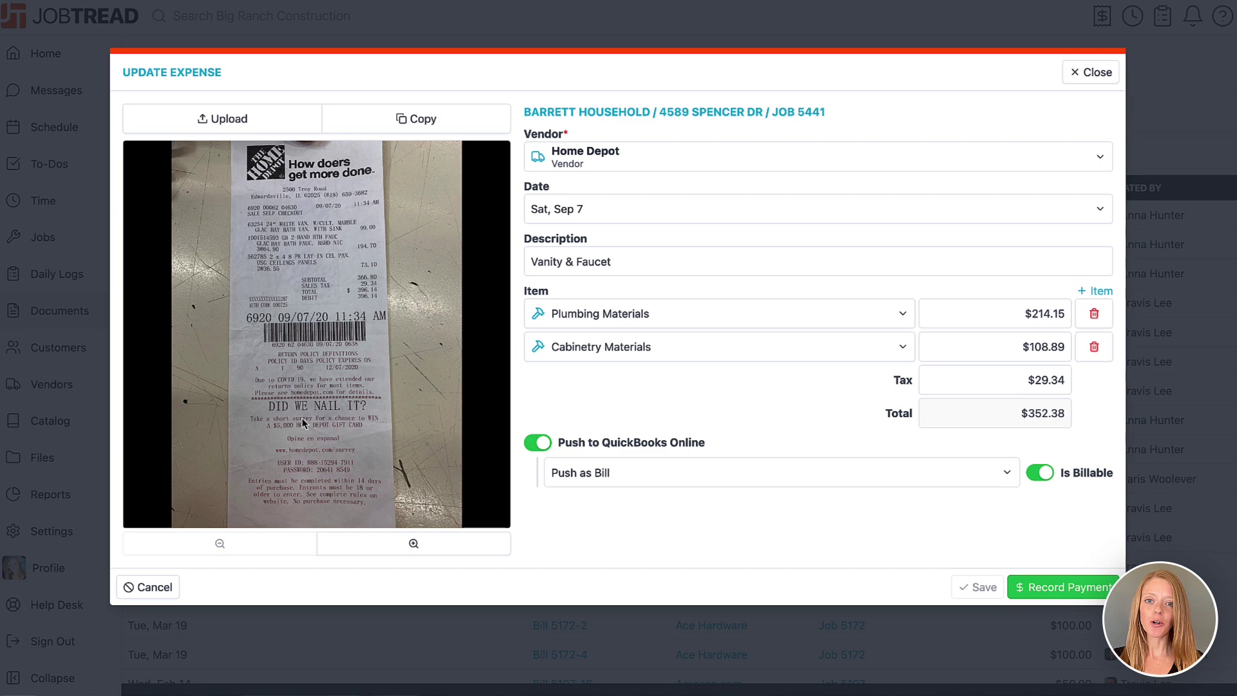
left_click(578, 326)
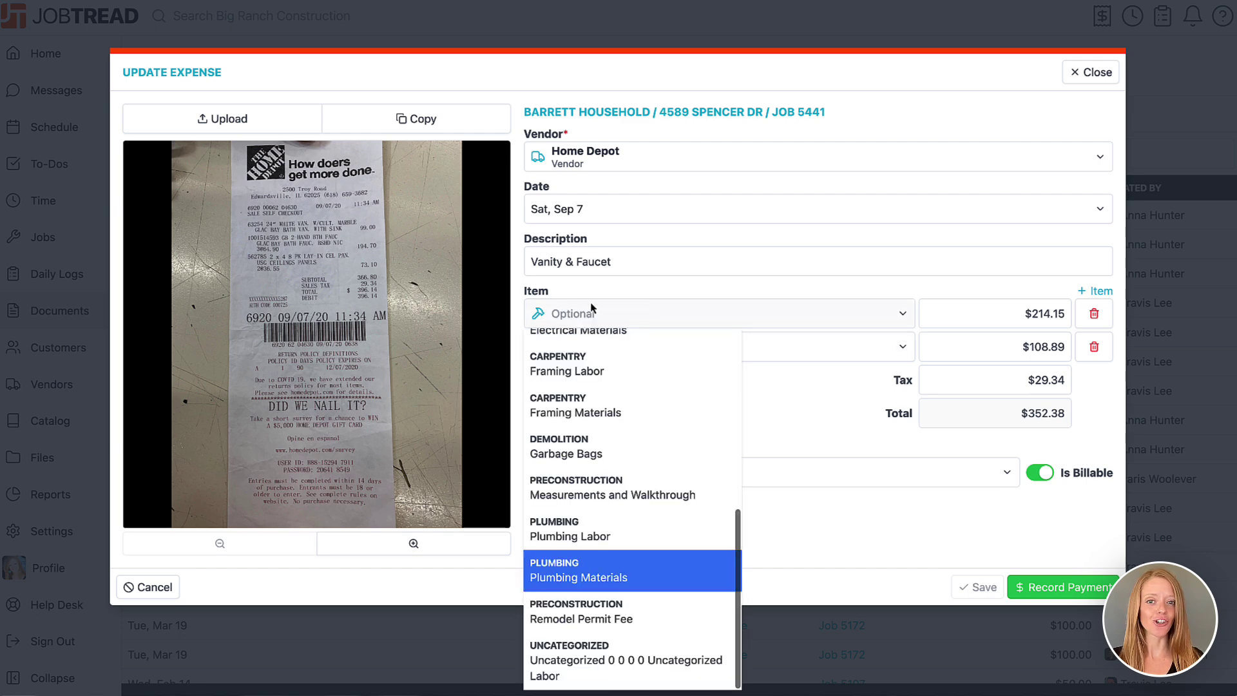
left_click(592, 311)
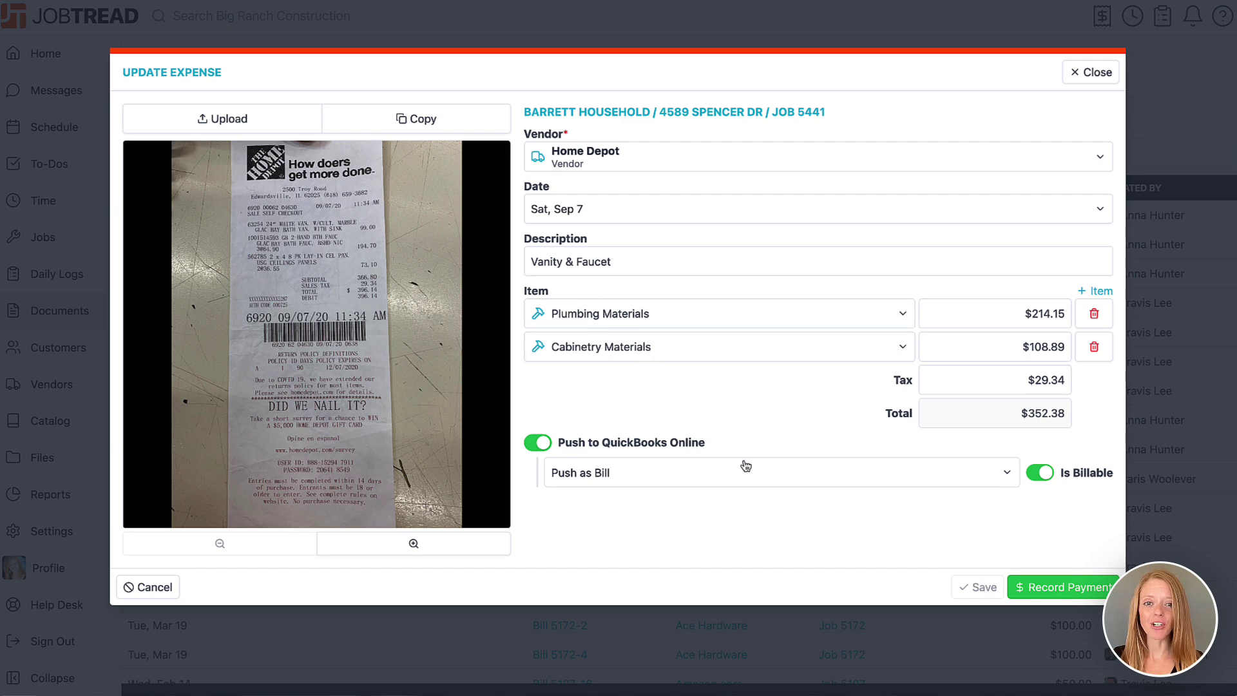
Add a $323.04 payment with Visa as the method plus its reference number, and save it
left_click(1045, 588)
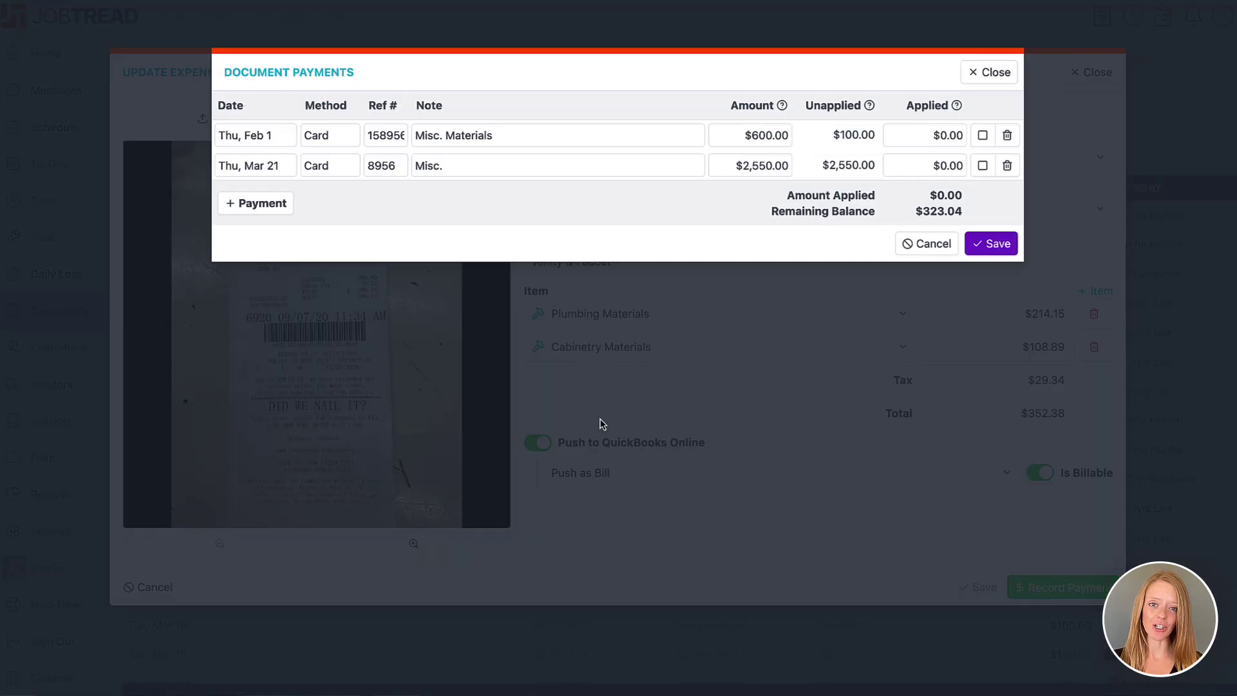
left_click(273, 204)
left_click(333, 217)
type("Visa")
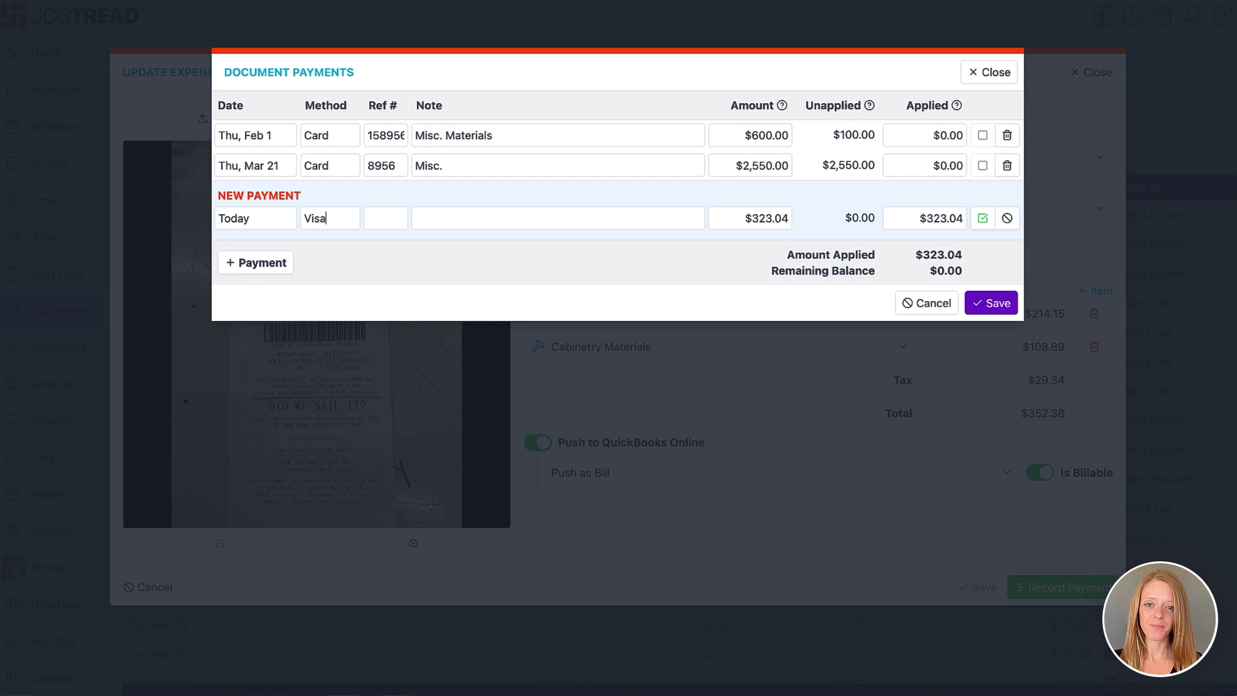
type("5757")
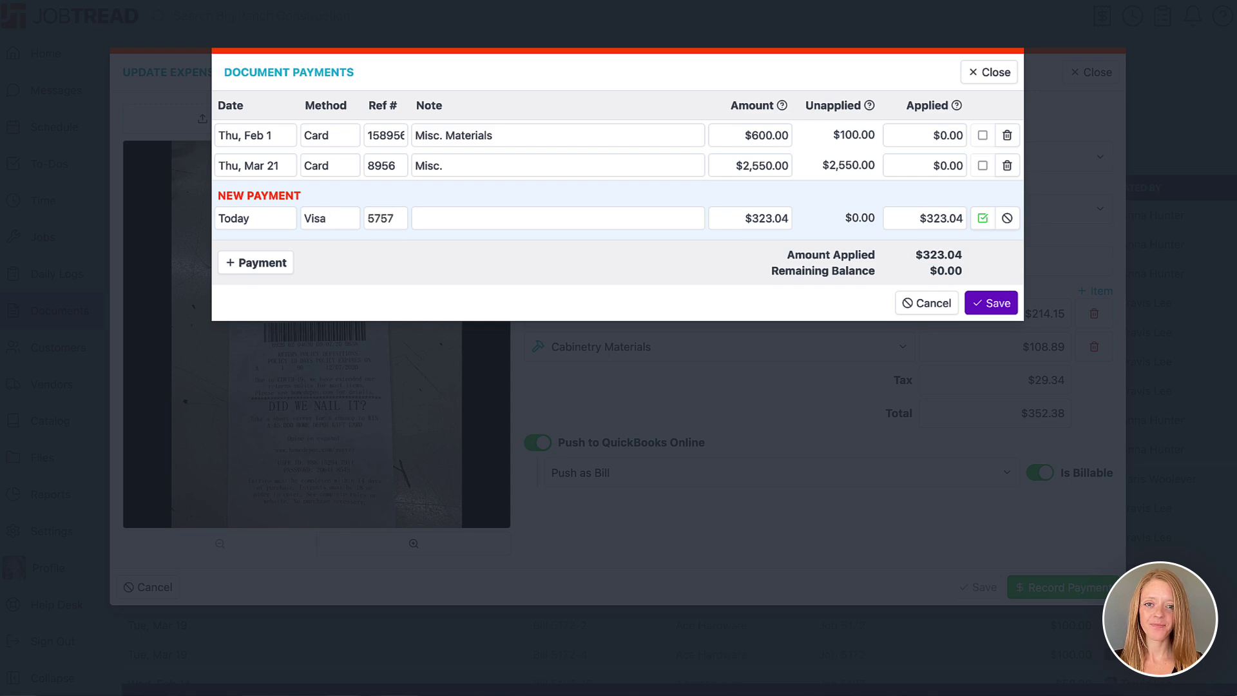
left_click(978, 302)
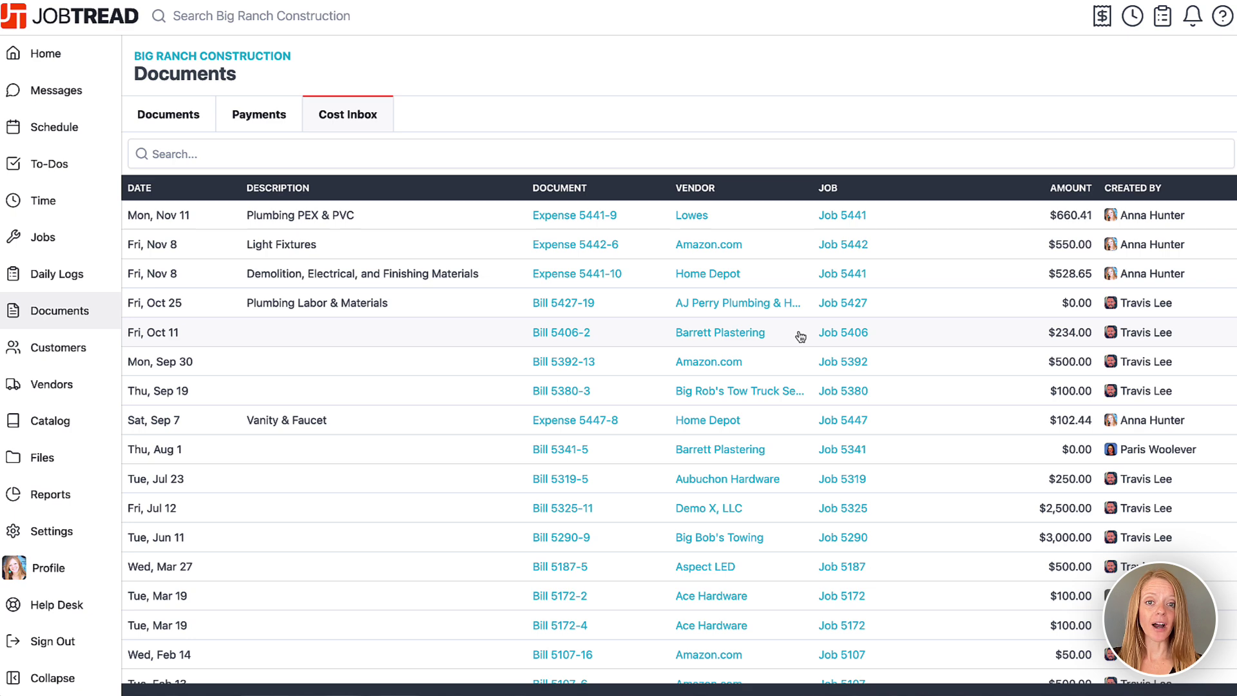
Open Expense 5441-9, the $660.41 Lowes Plumbing PEX & PVC draft, from the Cost Inbox
left_click(586, 215)
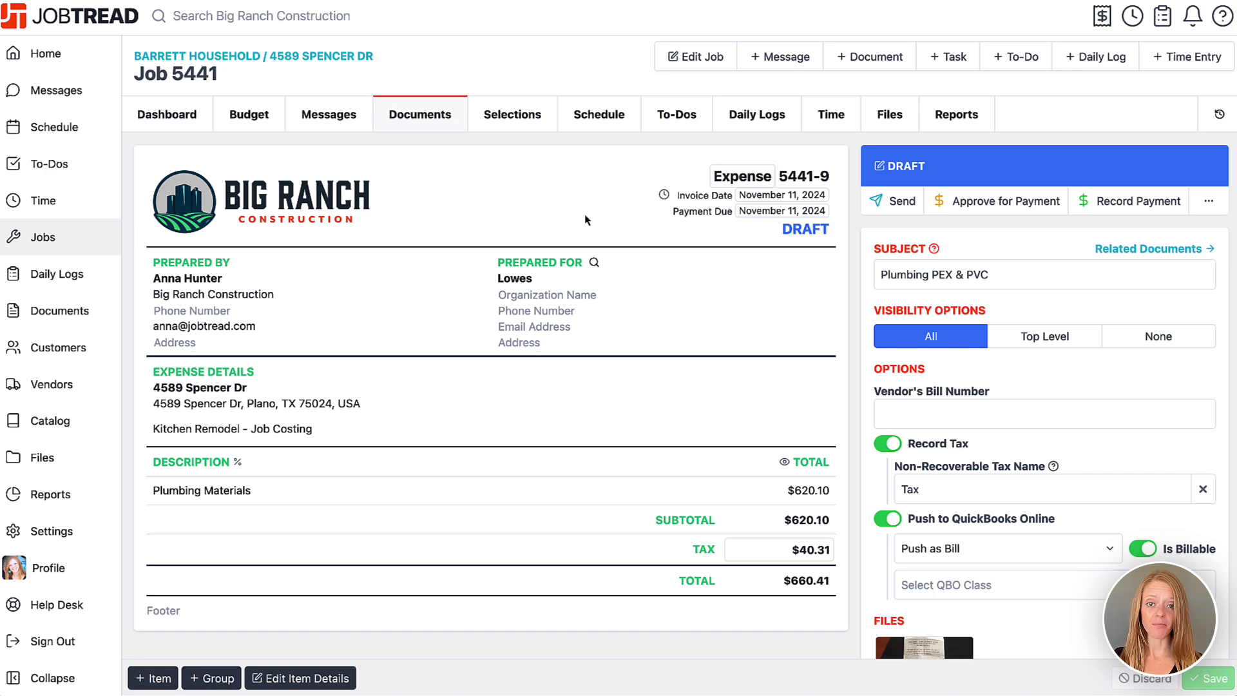
Go to Job 5441's Documents Cost Inbox and open the $700.72 Lowes Plumbing PEX & PVC expense
left_click(442, 118)
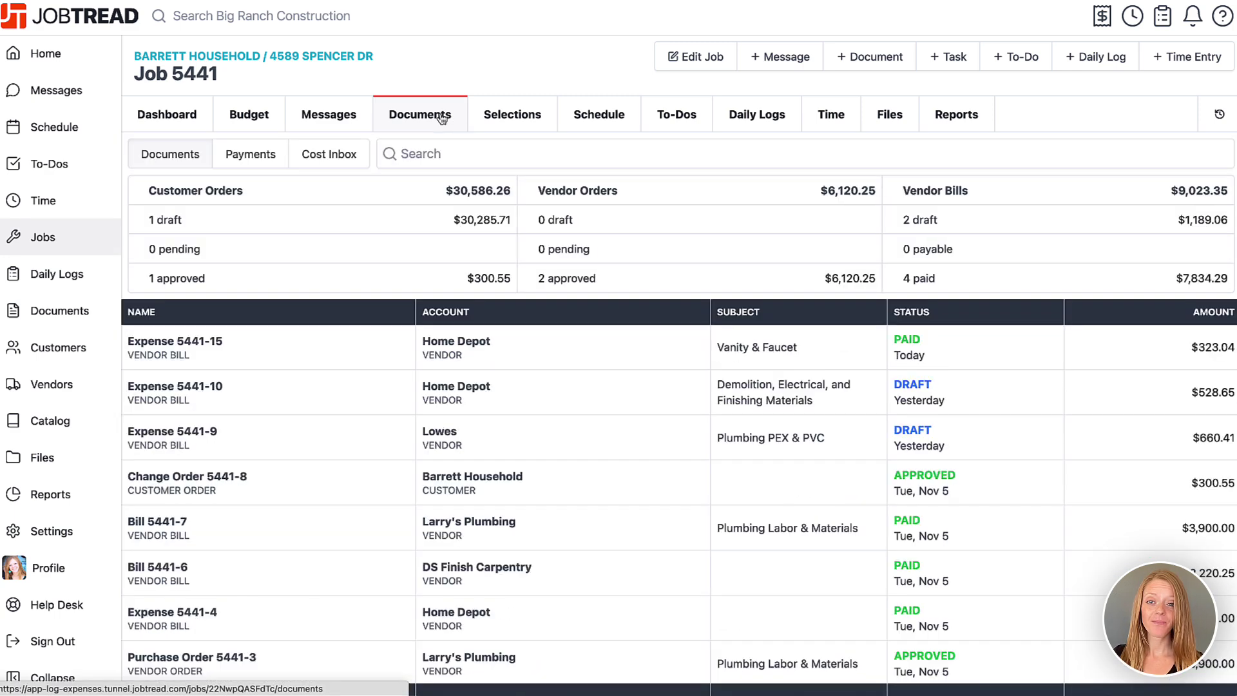
left_click(342, 161)
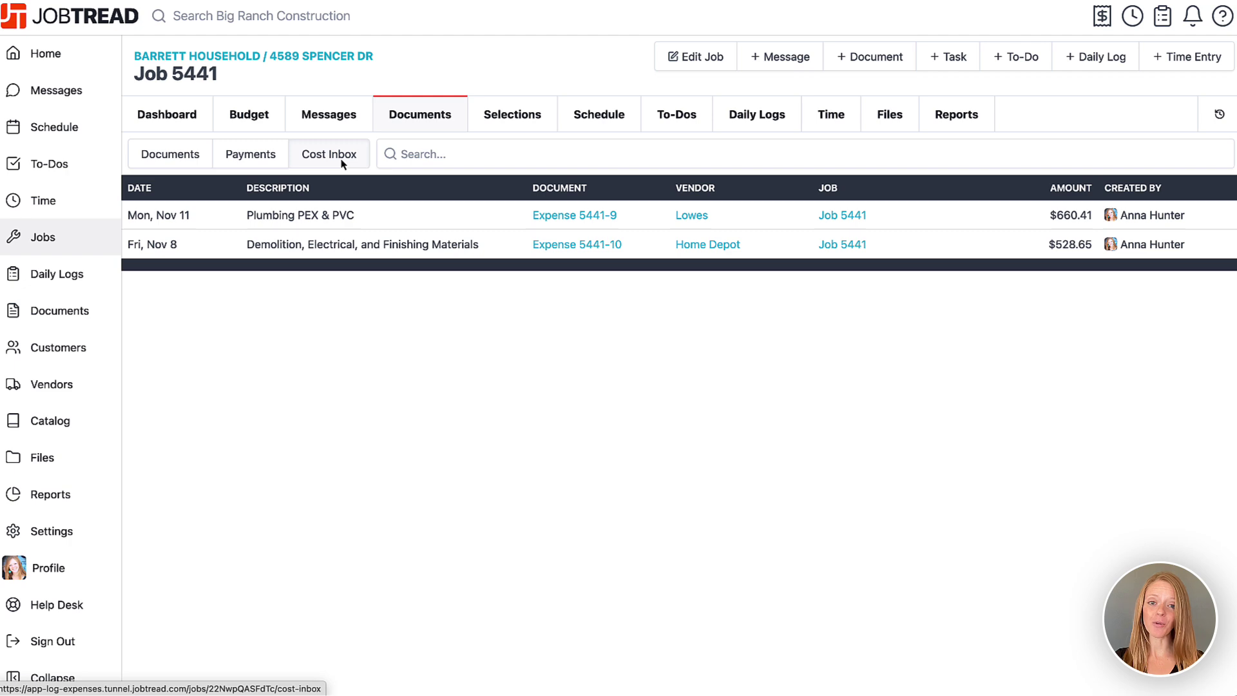
left_click(338, 221)
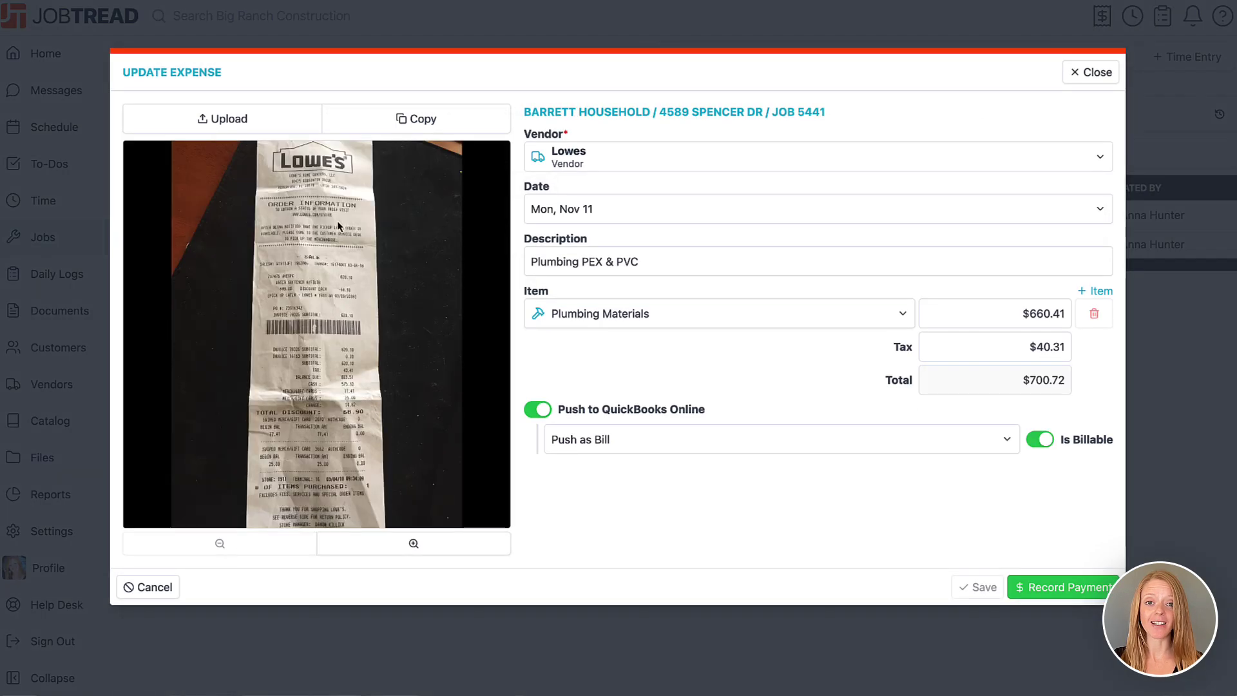